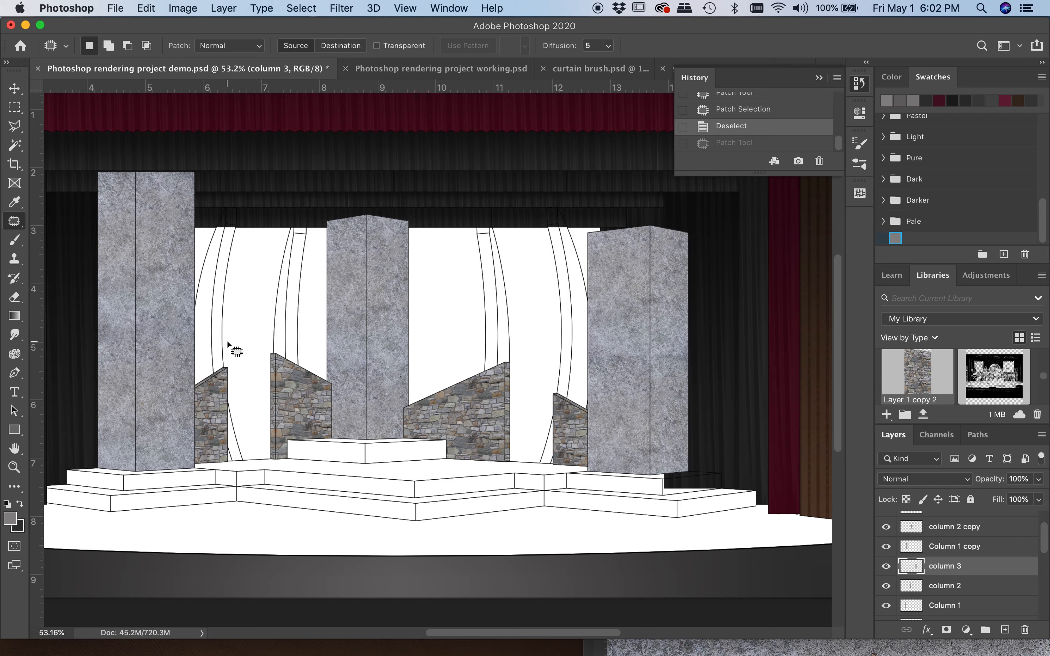
Patch the darker band across the wide face of column 3 with cleaner texture from lower on that face, and deselect
scroll(661, 396, up, 5)
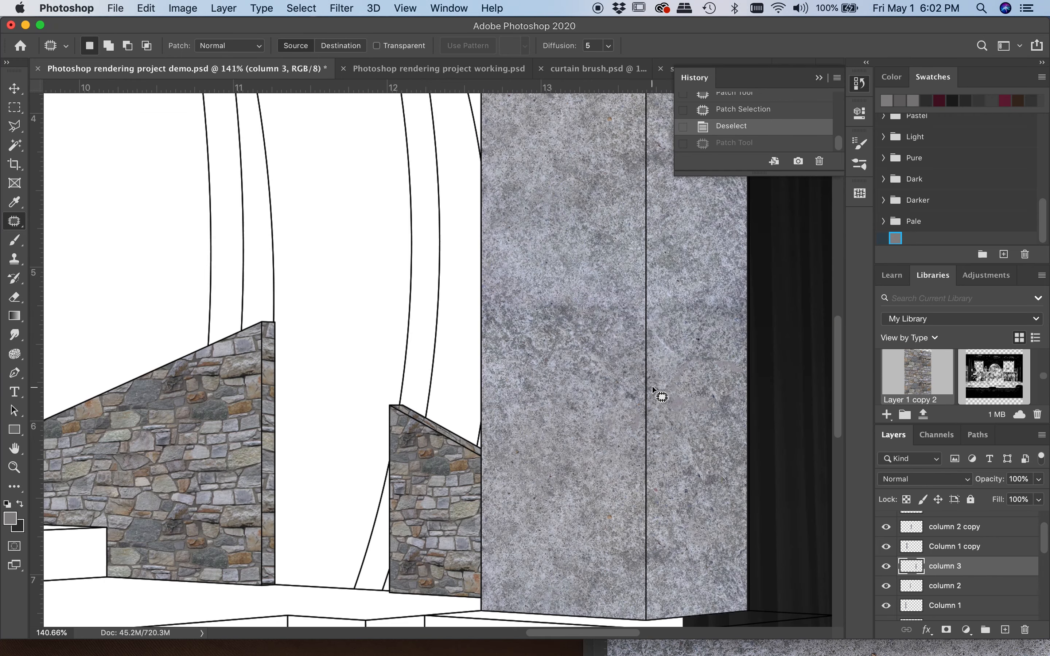
scroll(660, 394, down, 2)
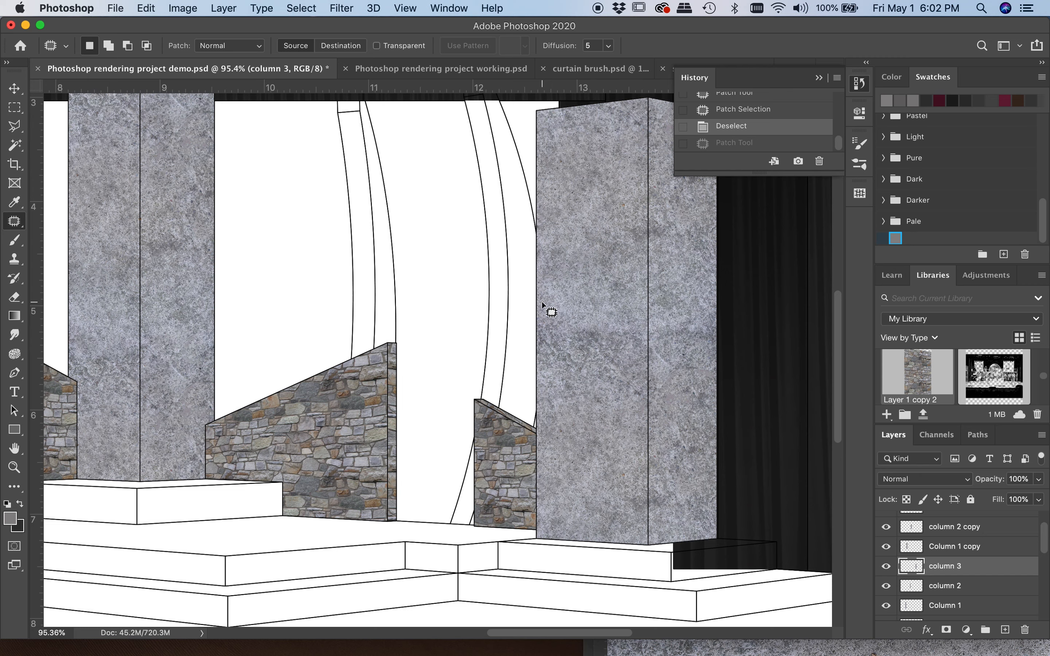
drag(543, 304, 544, 306)
drag(596, 339, 595, 435)
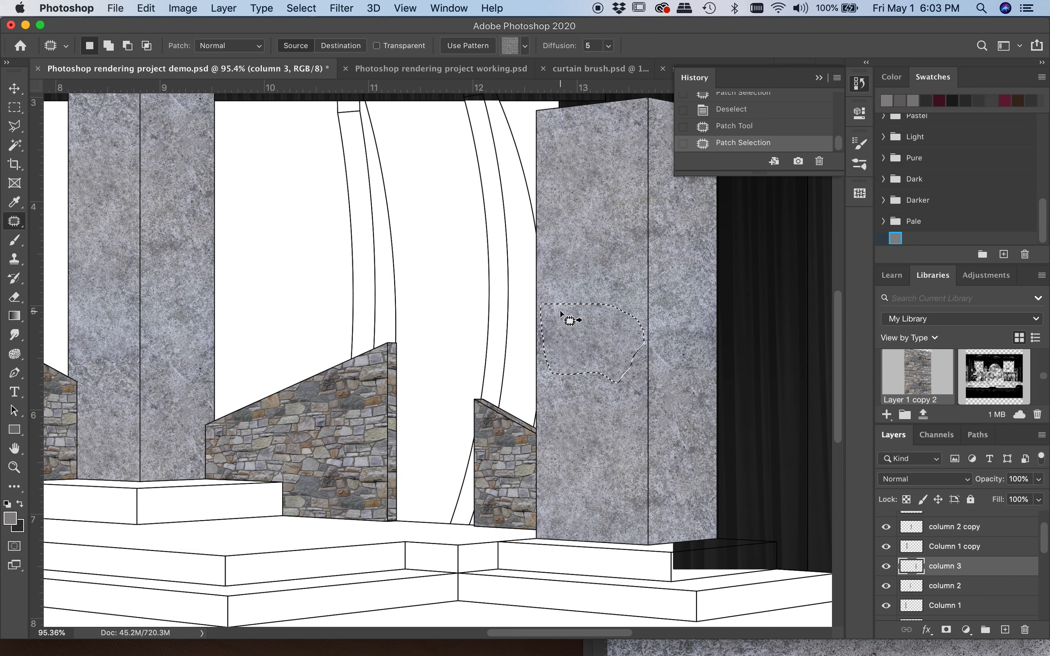
key(super+d)
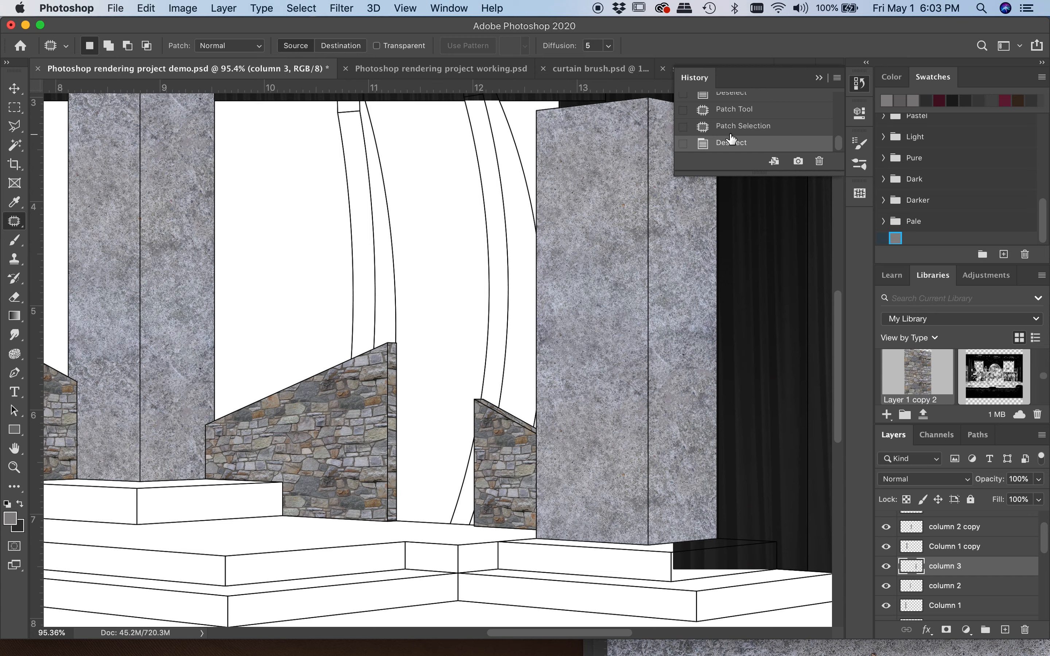
Compare column 3 before and after the latest patch in the history, and restore the patched state
scroll(731, 133, up, 1)
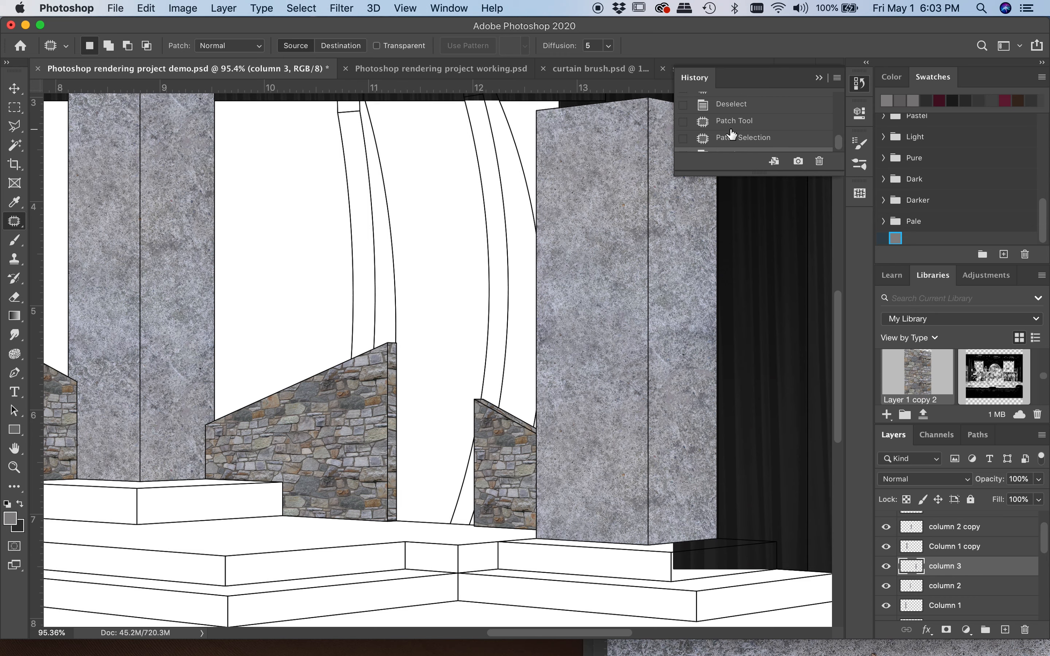
click(734, 105)
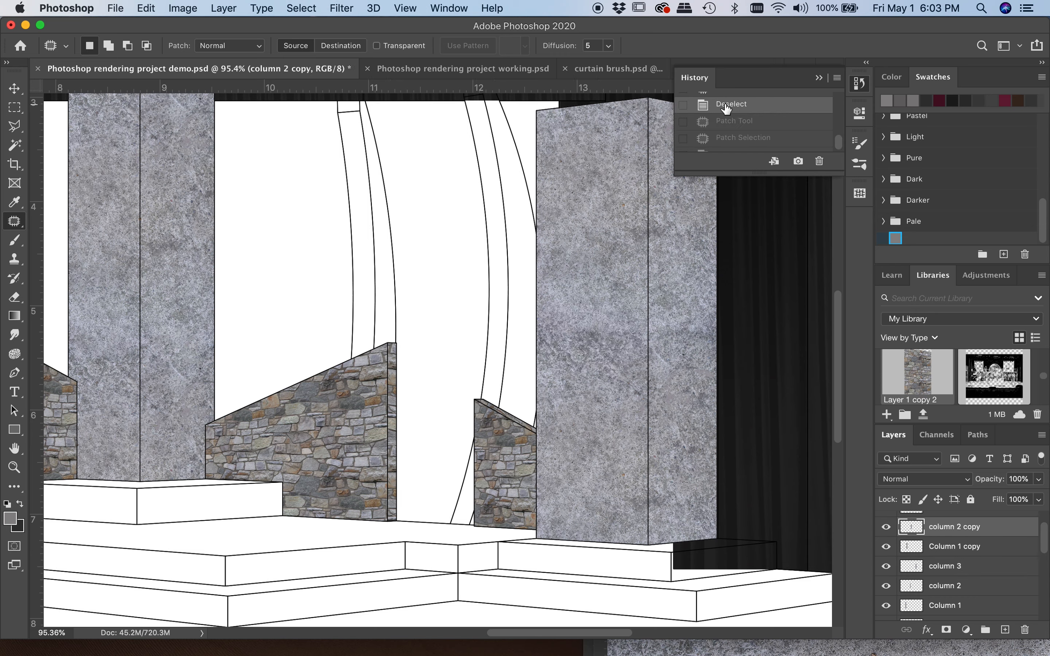
drag(751, 175, 753, 217)
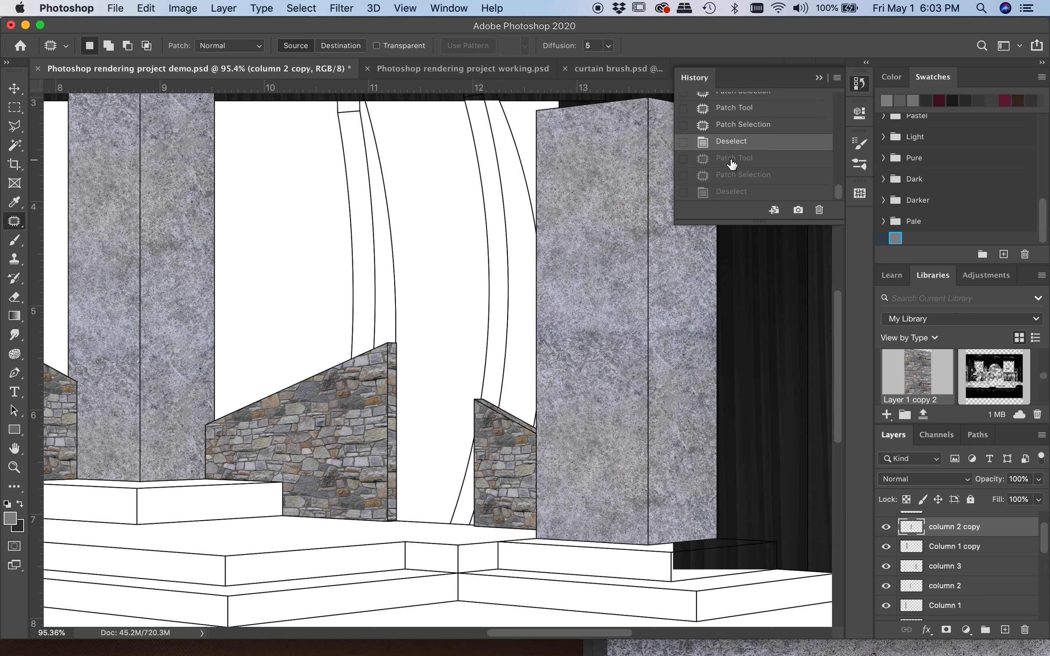
click(727, 192)
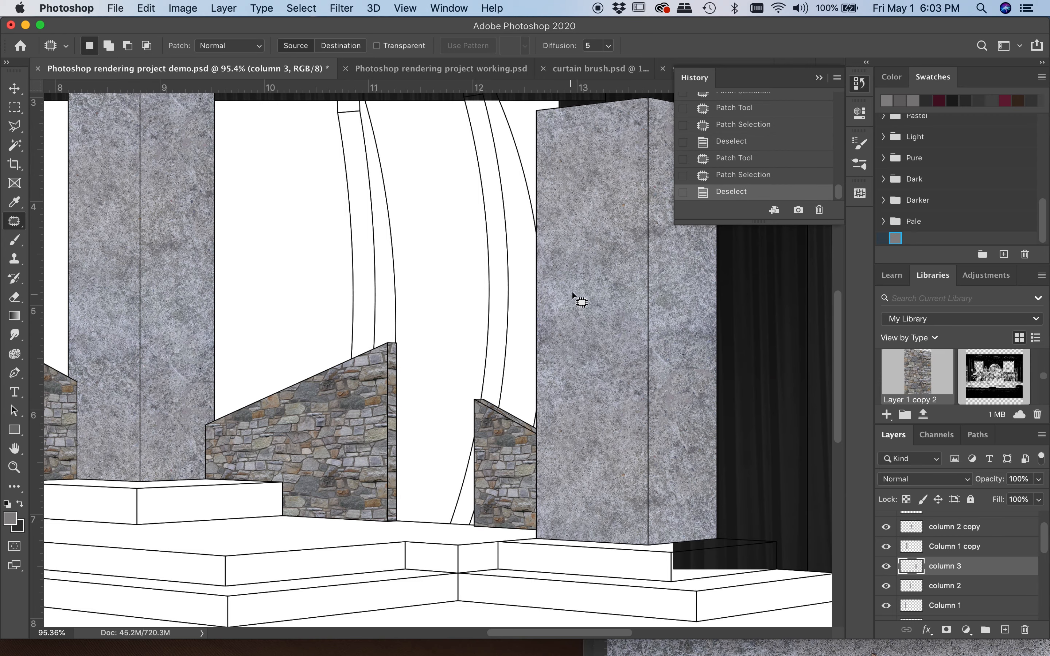
Examine both faces of column 3 close up for remaining repeats or dark bands in the stone texture
scroll(584, 324, up, 5)
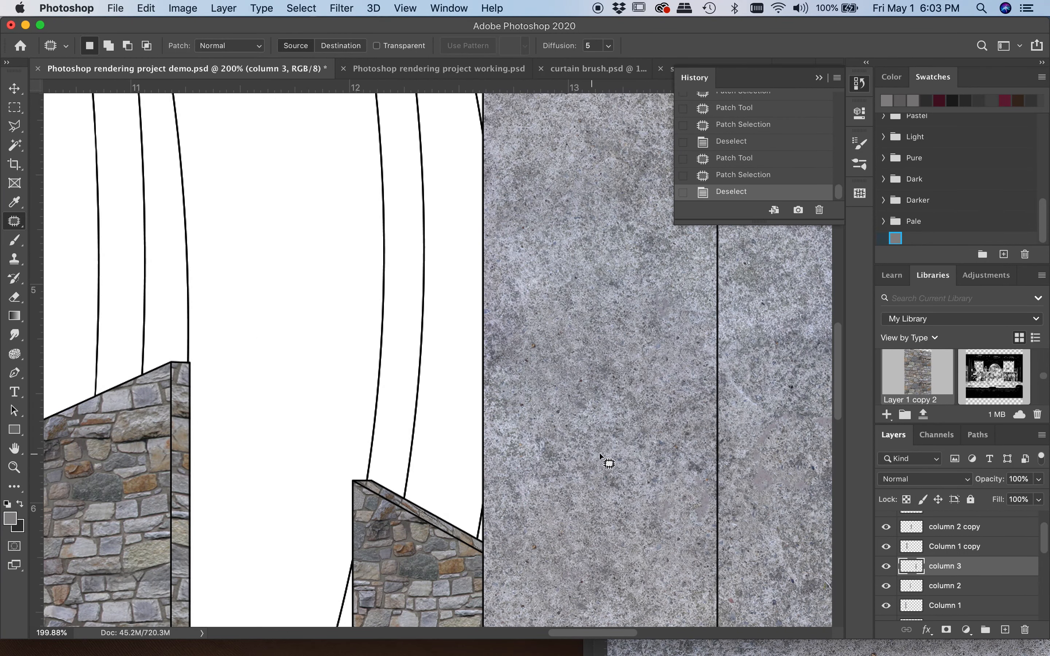
scroll(625, 462, down, 5)
scroll(625, 463, right, 2)
scroll(625, 461, right, 2)
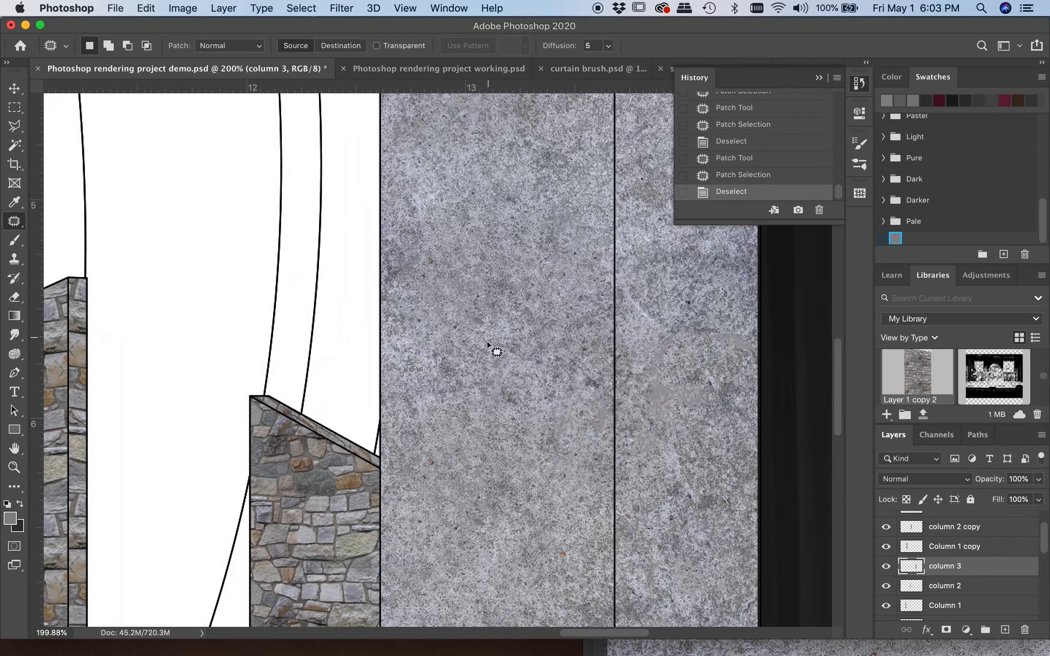
scroll(525, 383, up, 3)
scroll(525, 383, down, 7)
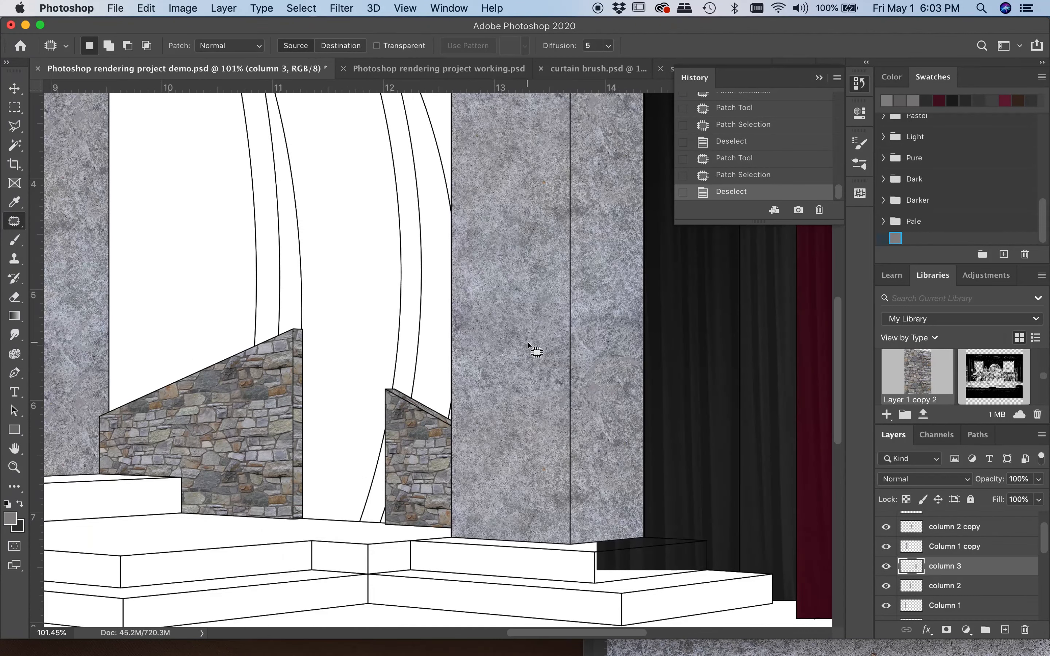
scroll(527, 342, up, 8)
scroll(526, 342, down, 11)
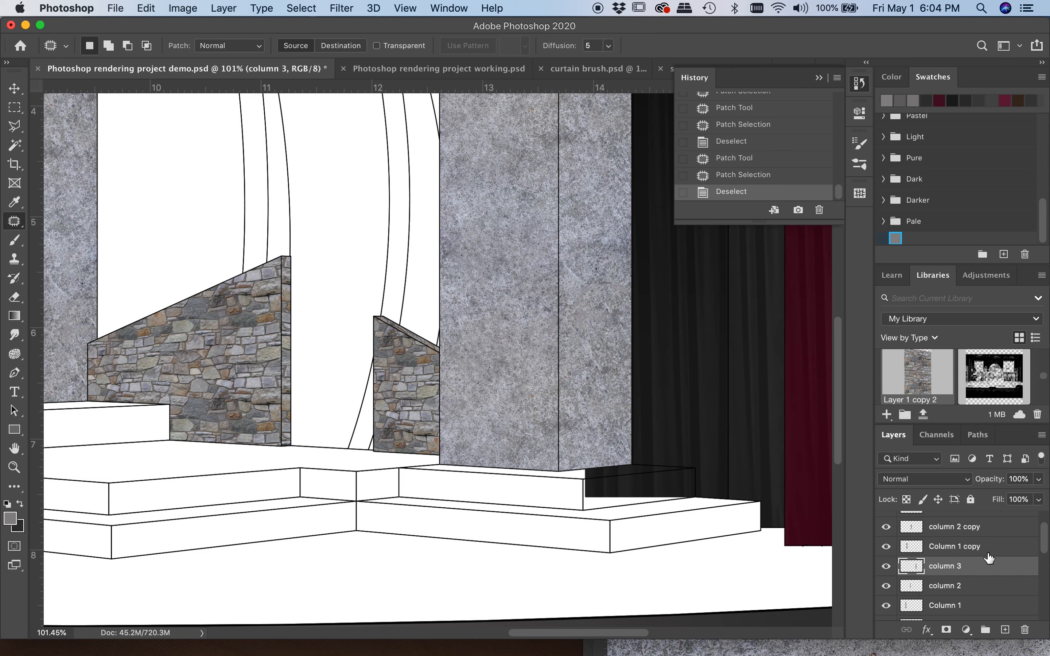
On the column 3 copy layer, patch the darker band on the narrow face with texture from higher up, and deselect
key(super+j)
drag(990, 562, 993, 521)
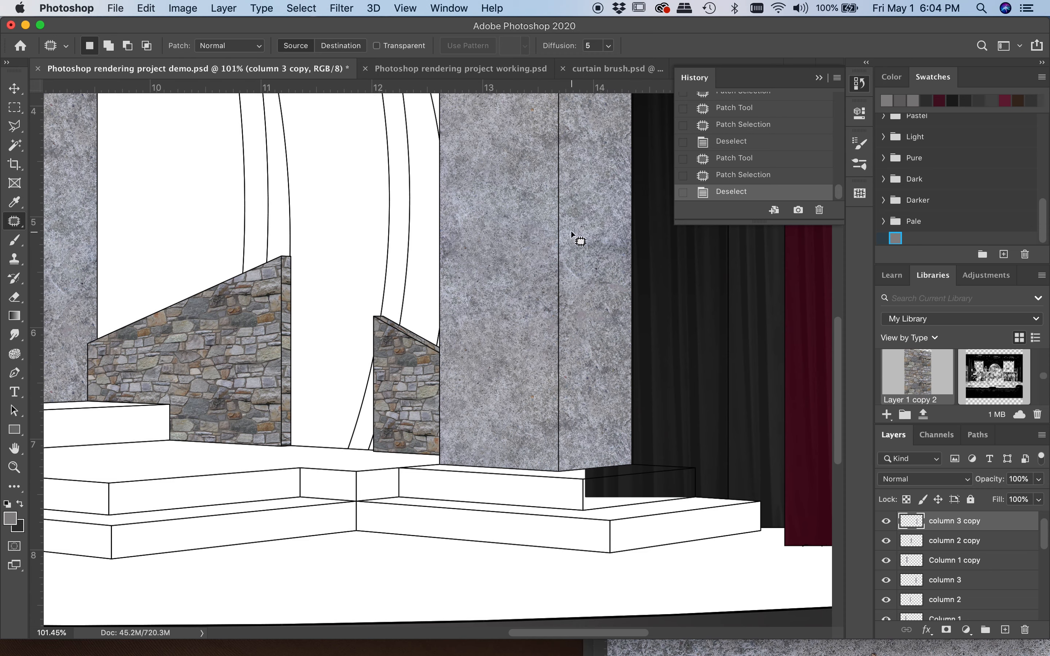
mouse_move(563, 230)
mouse_down()
mouse_move(616, 228)
mouse_move(626, 243)
mouse_up()
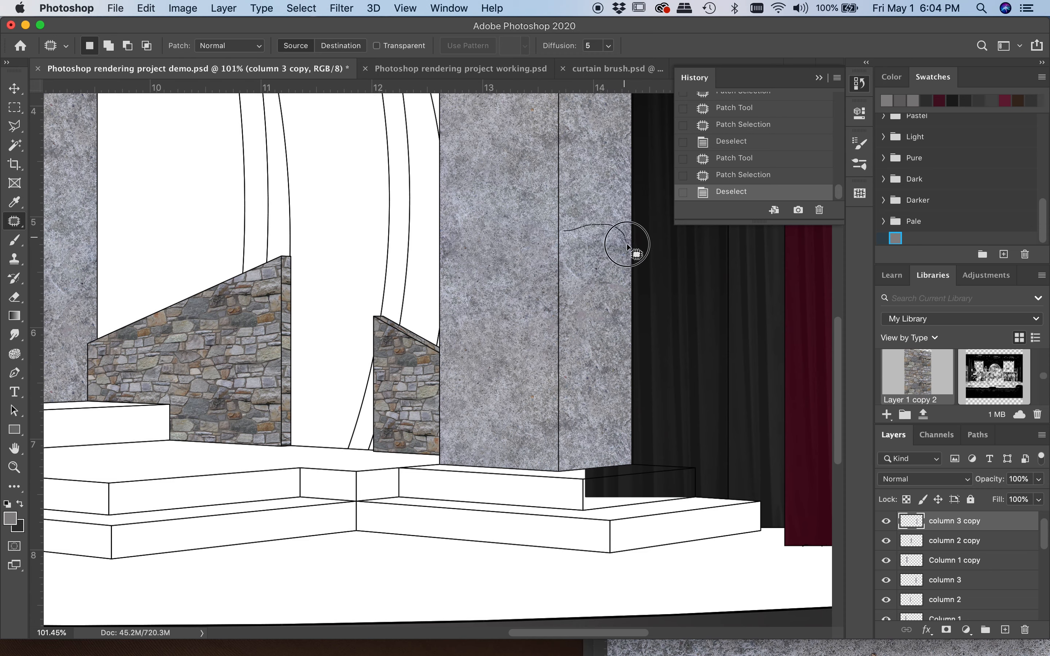
drag(562, 253, 564, 230)
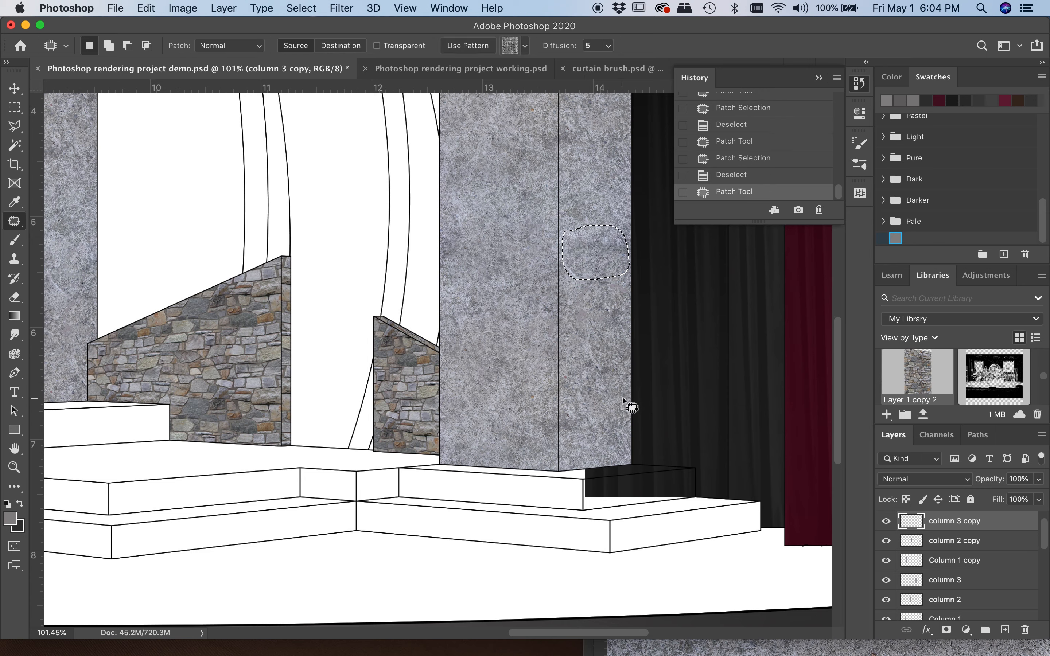
drag(590, 255, 590, 128)
key(super+d)
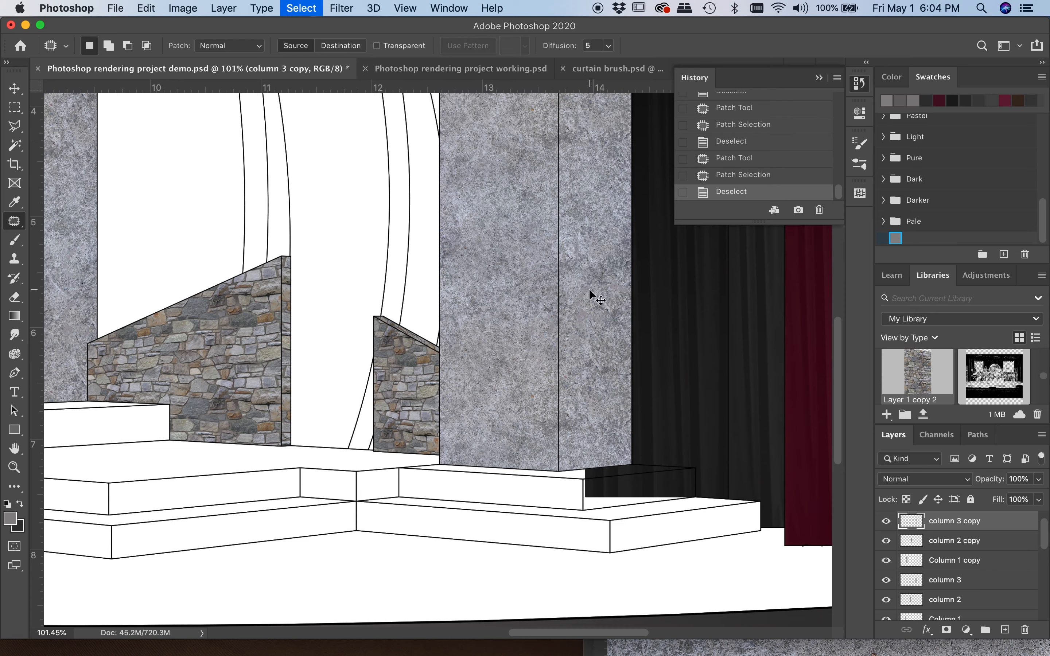
Start opening another file and look through the images in the textures folder
scroll(516, 323, down, 5)
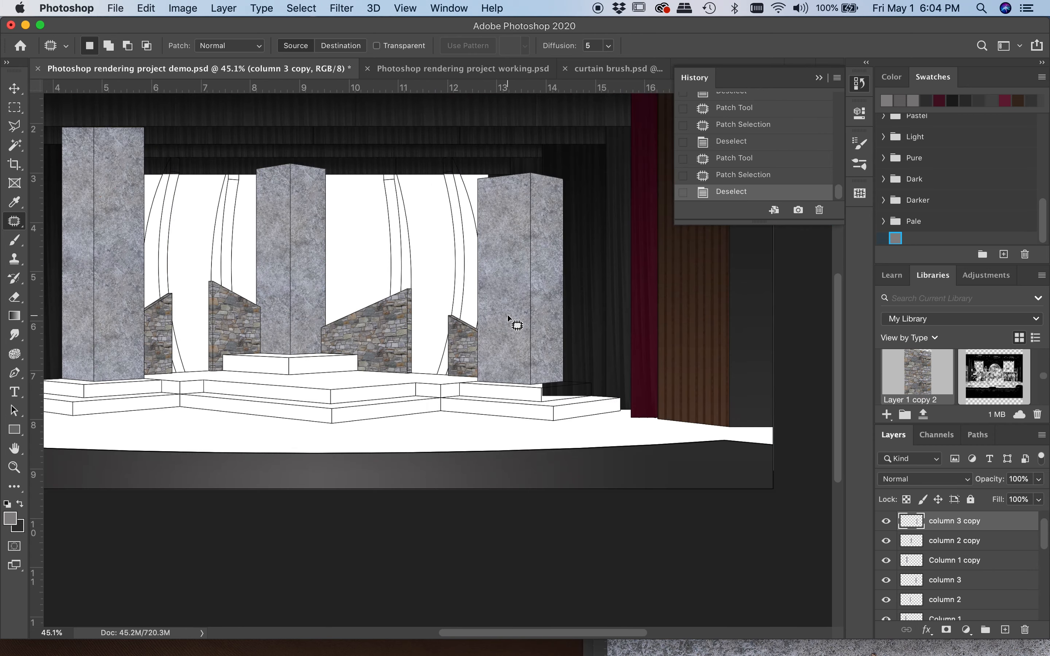
scroll(480, 322, left, 3)
scroll(480, 321, up, 1)
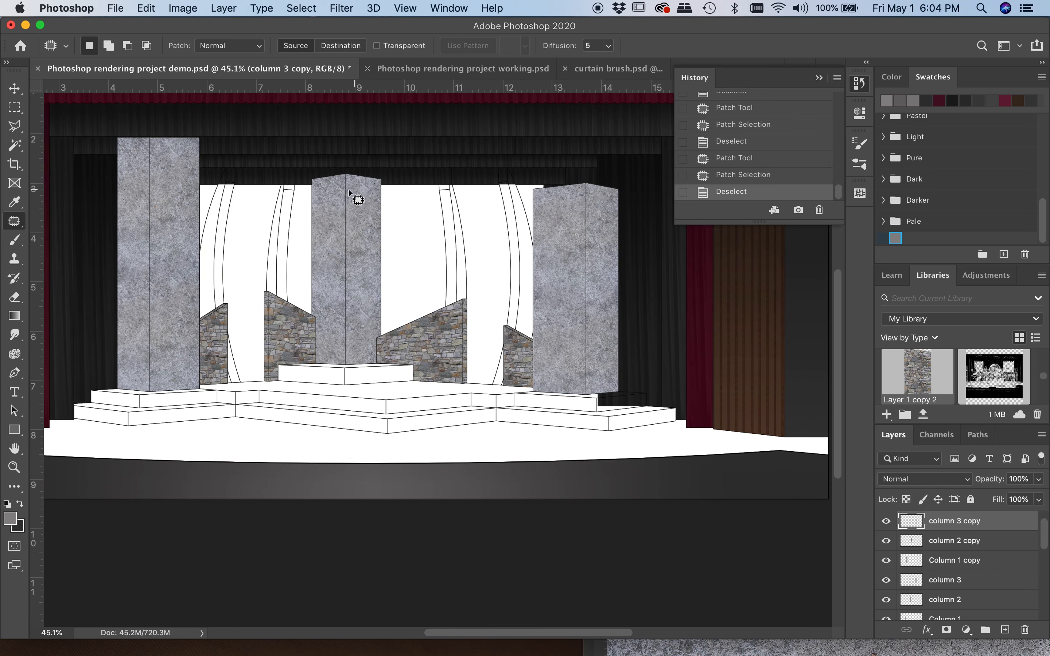
scroll(83, 362, up, 1)
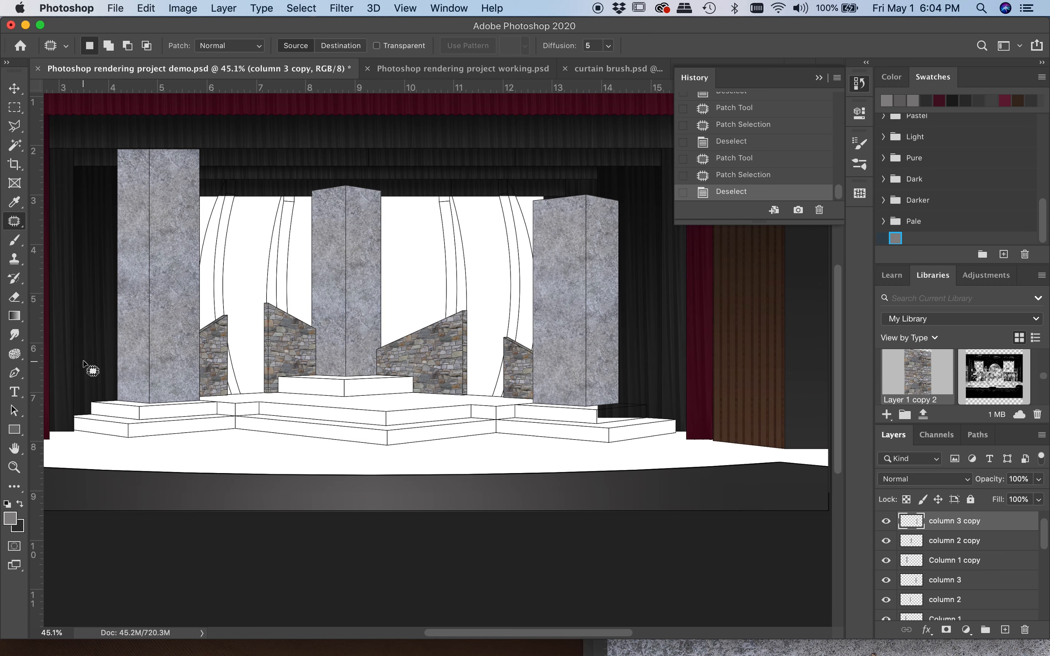
scroll(83, 362, left, 1)
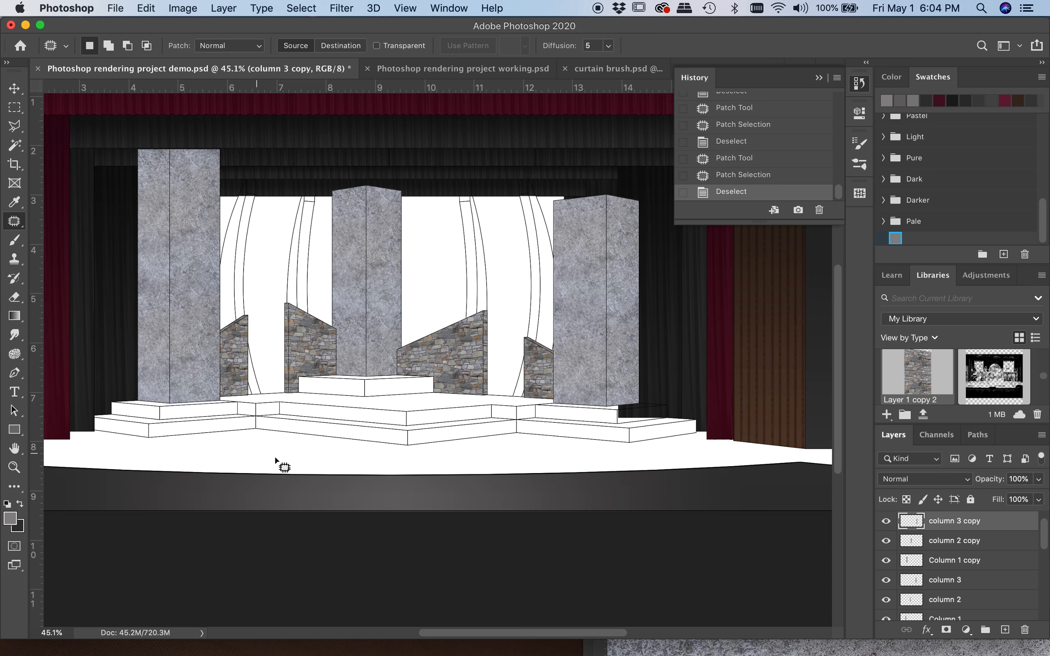
scroll(300, 462, left, 3)
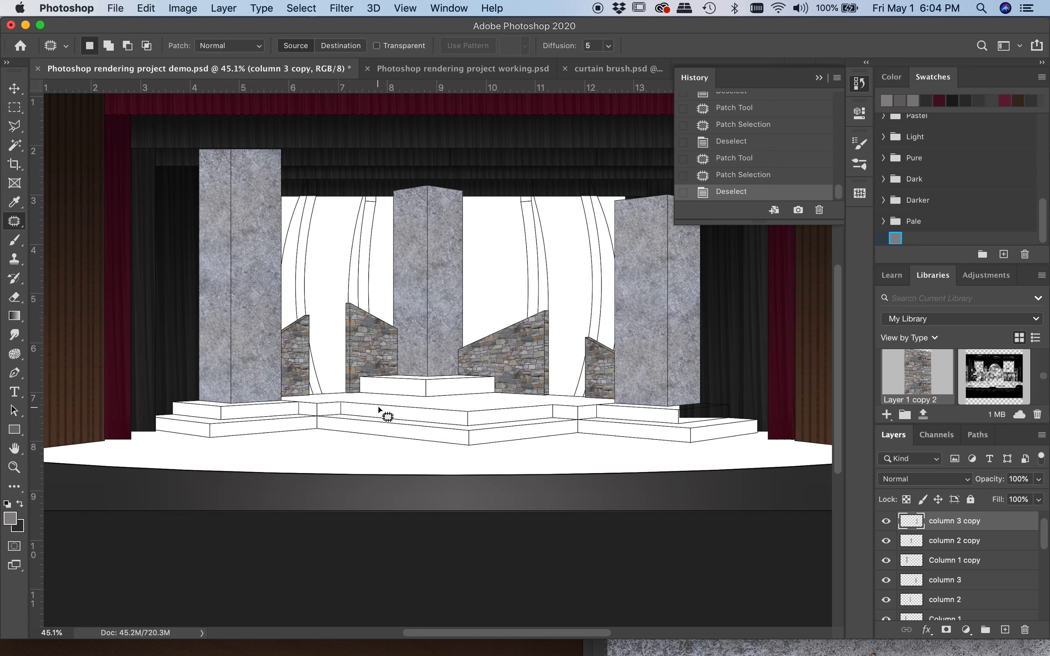
click(116, 8)
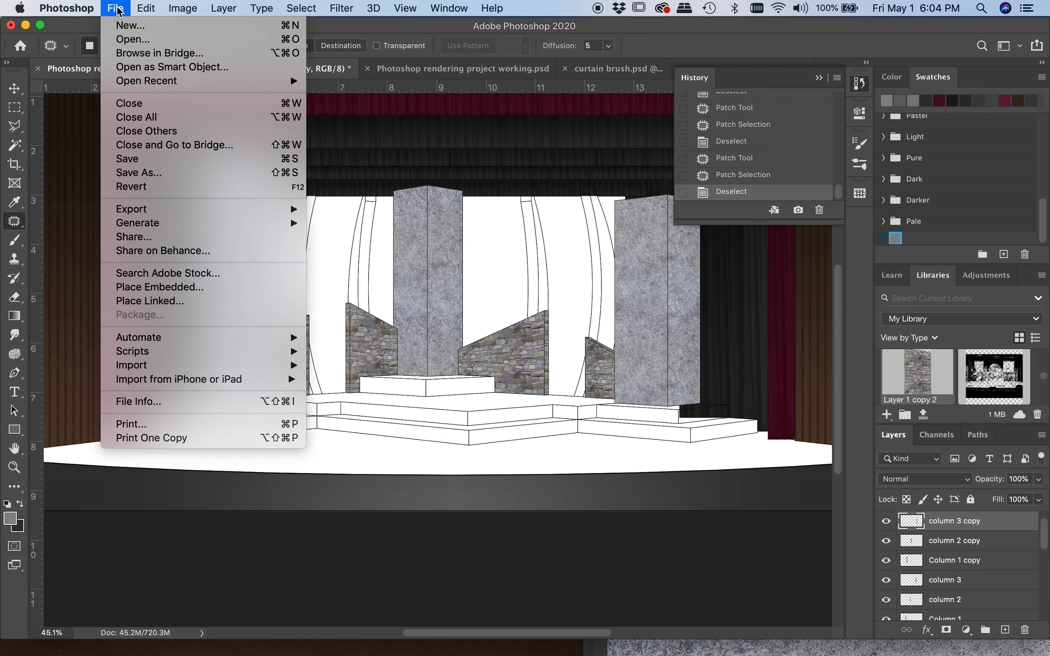
click(127, 40)
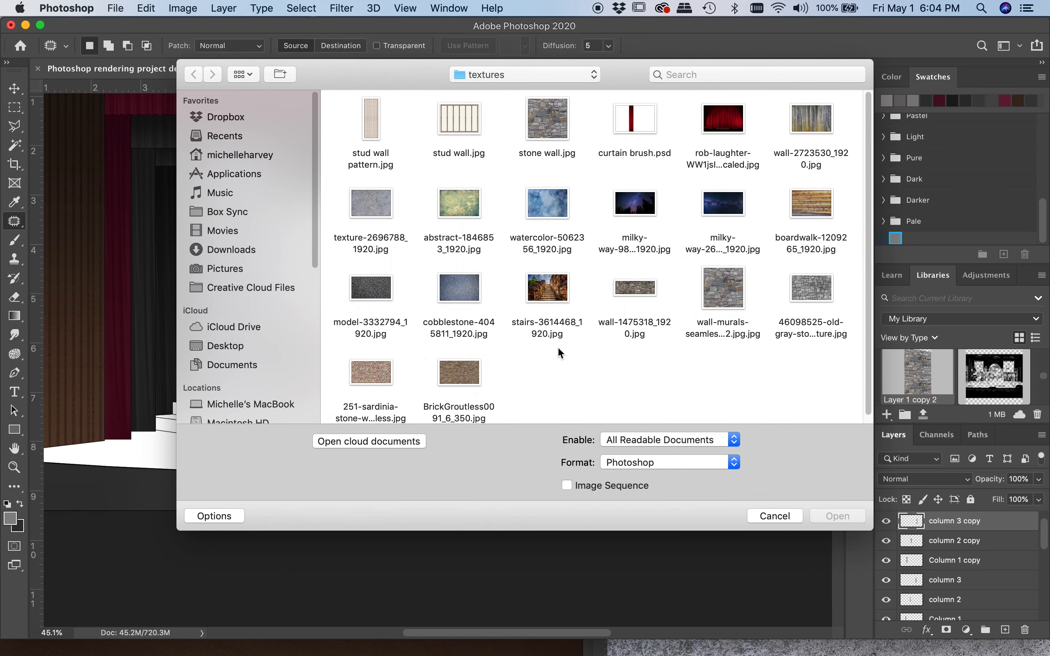
scroll(591, 354, down, 1)
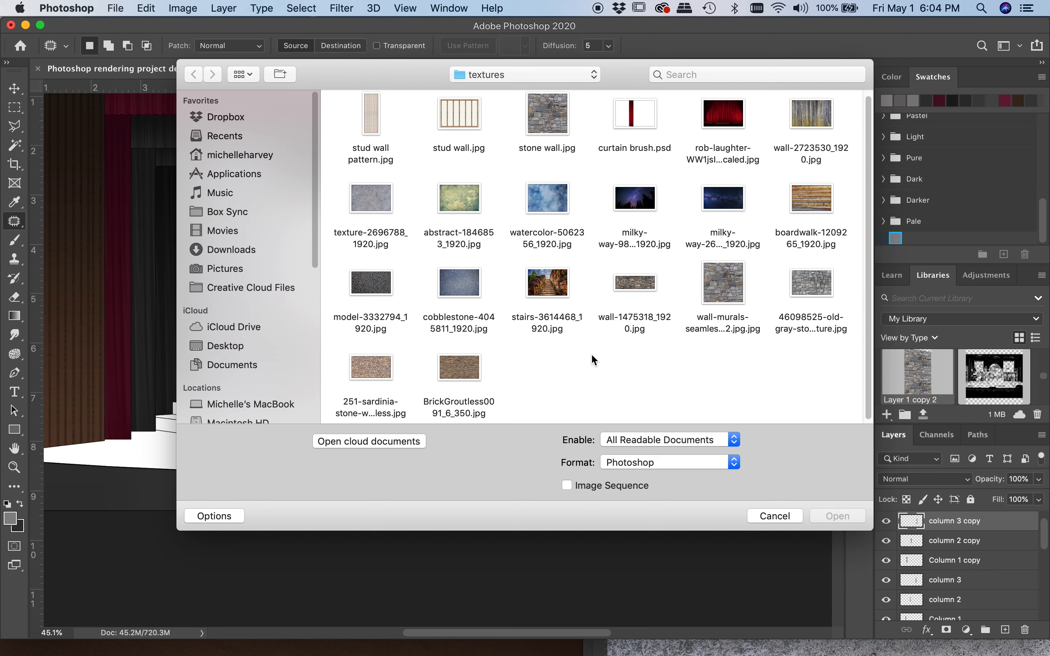
scroll(591, 354, up, 1)
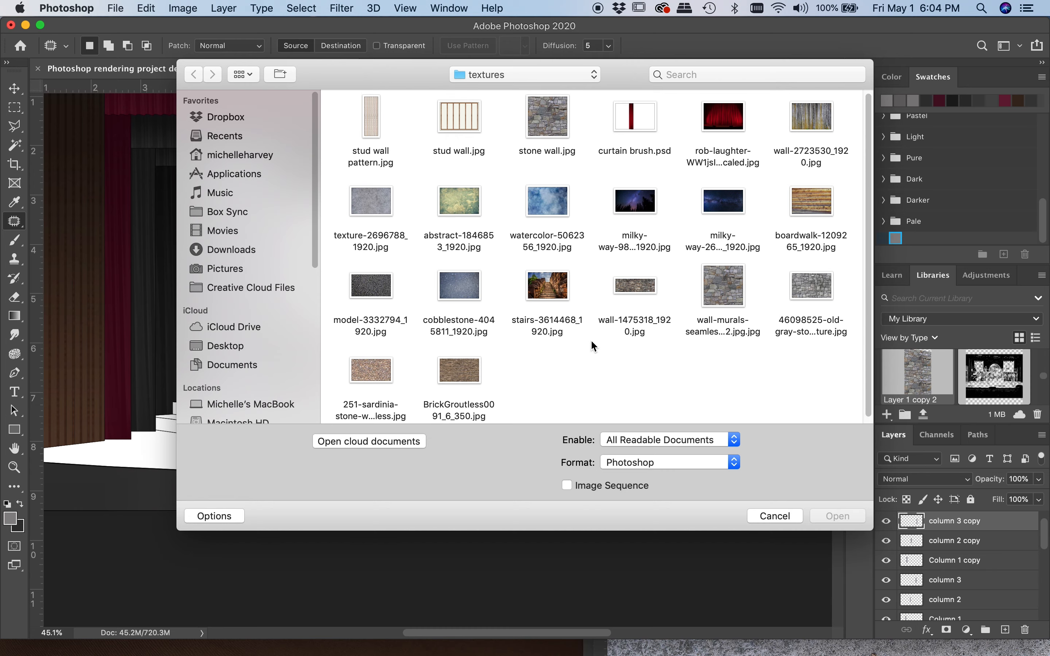
Preview the blue watercolor-5062356_1920.jpg texture at large size
click(546, 206)
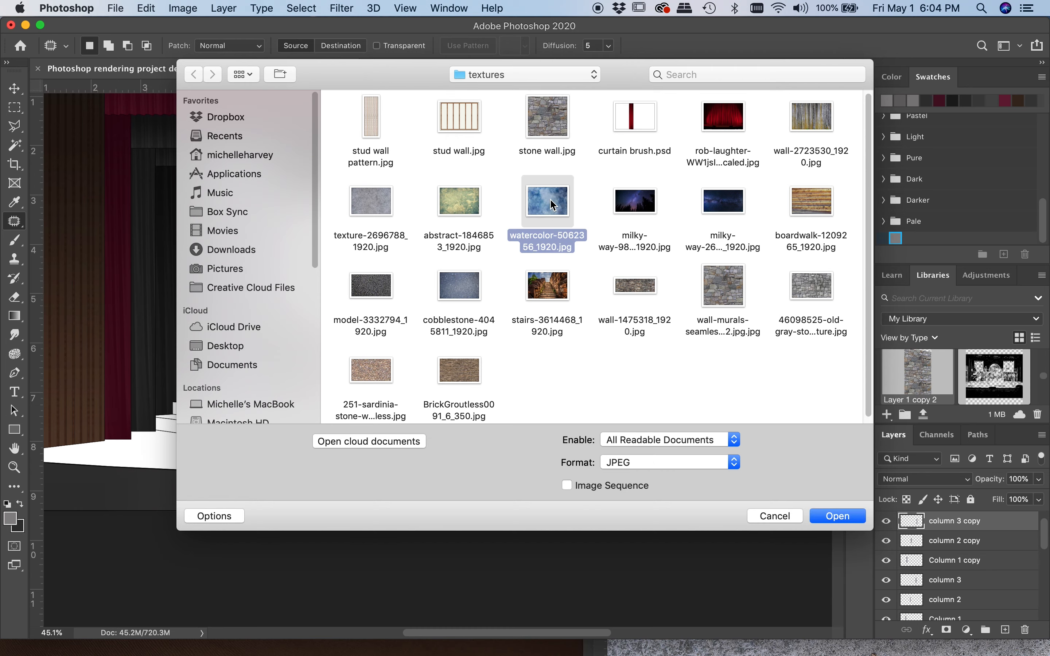
key(space)
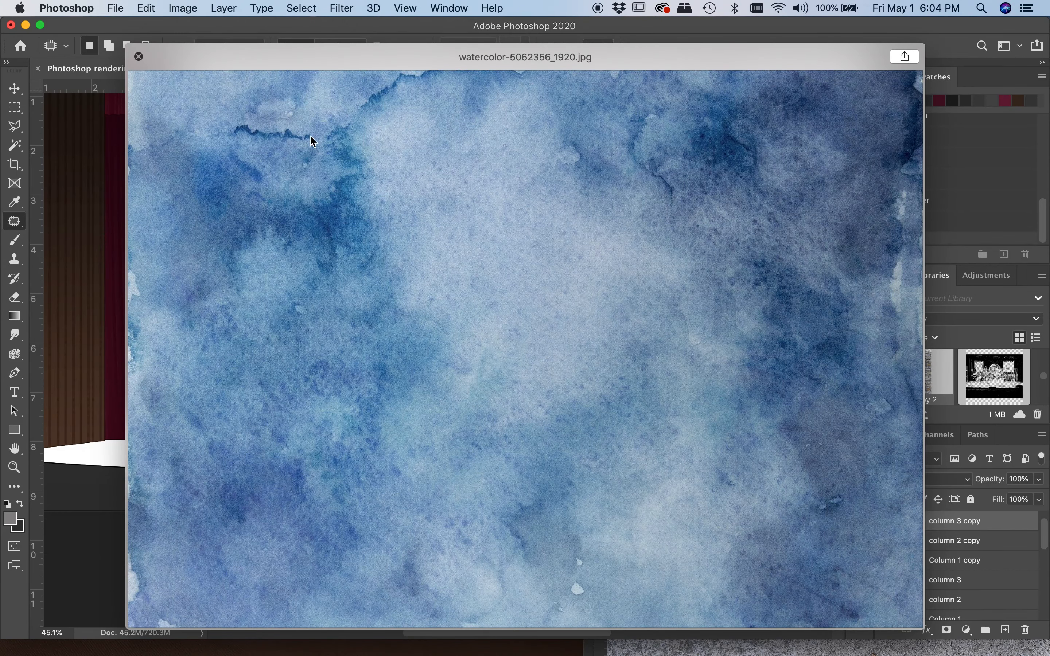
key(space)
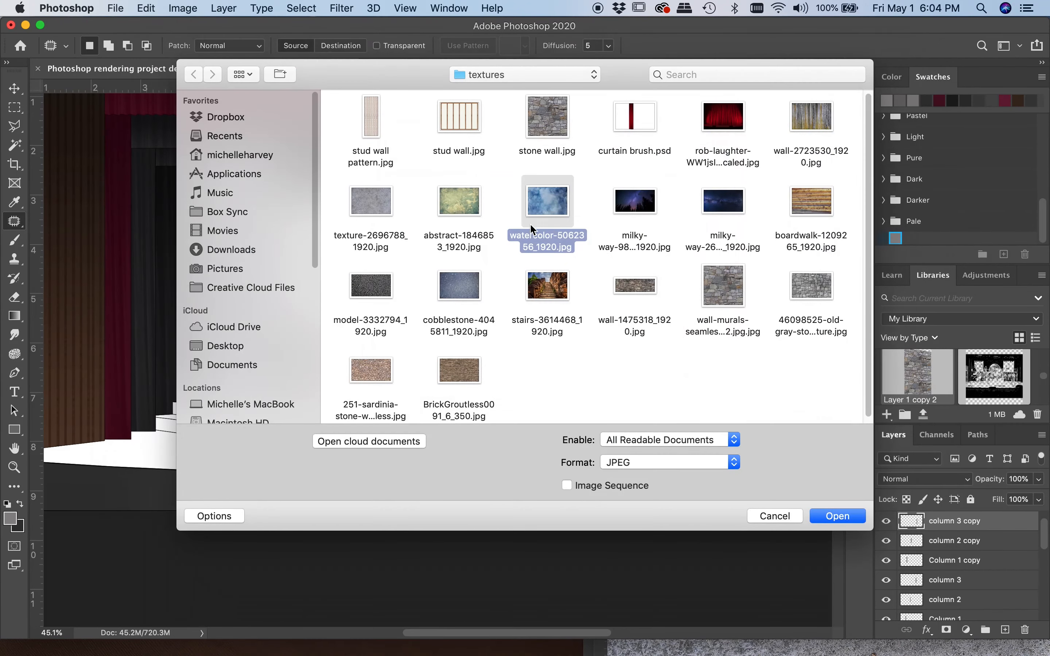
Preview and open abstract-1846853_1920.jpg, floating it in its own window over the stage rendering
click(382, 198)
click(461, 202)
key(space)
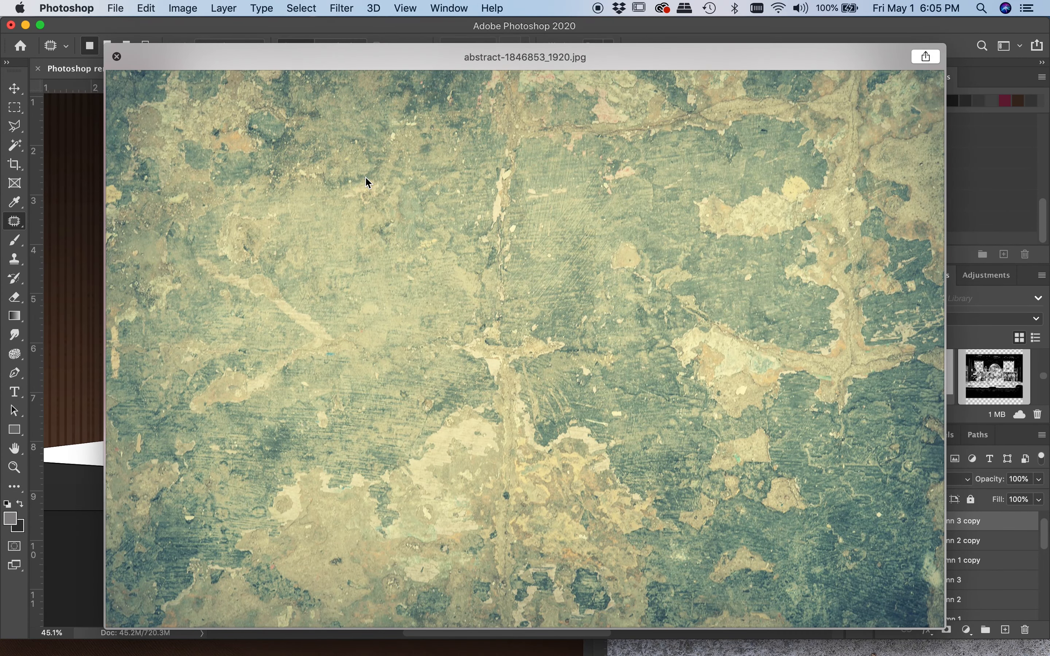
key(space)
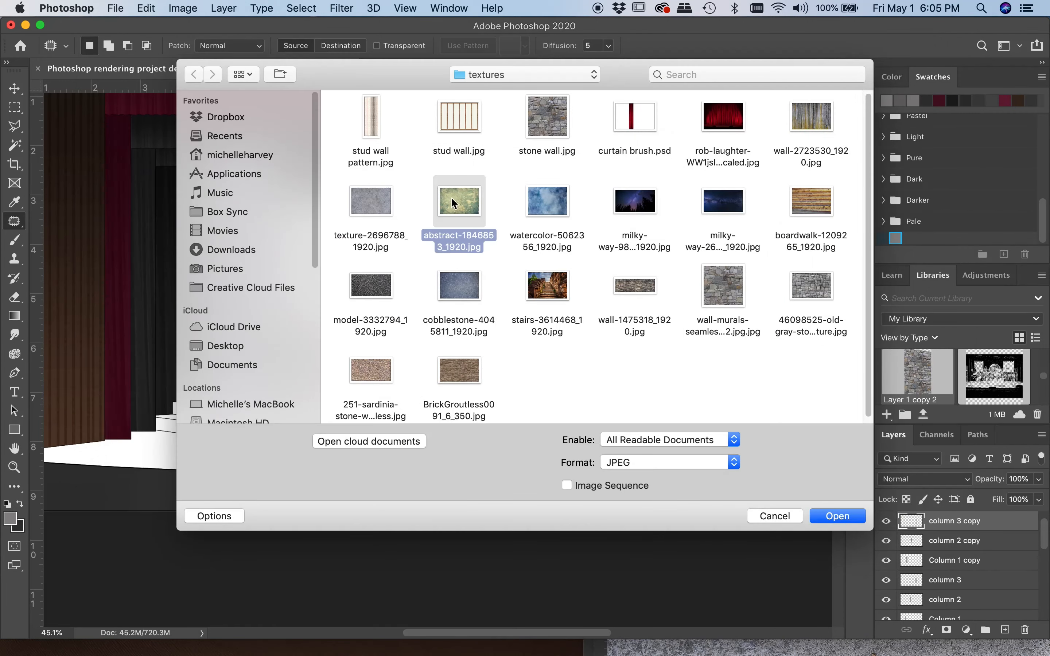
double_click(464, 204)
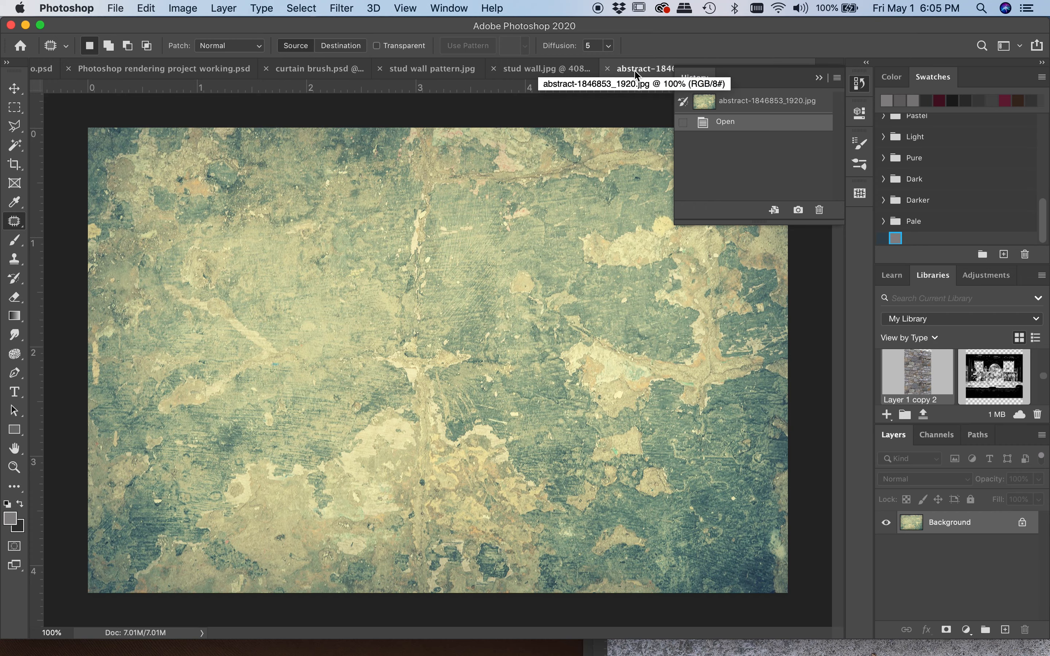
drag(637, 76, 703, 262)
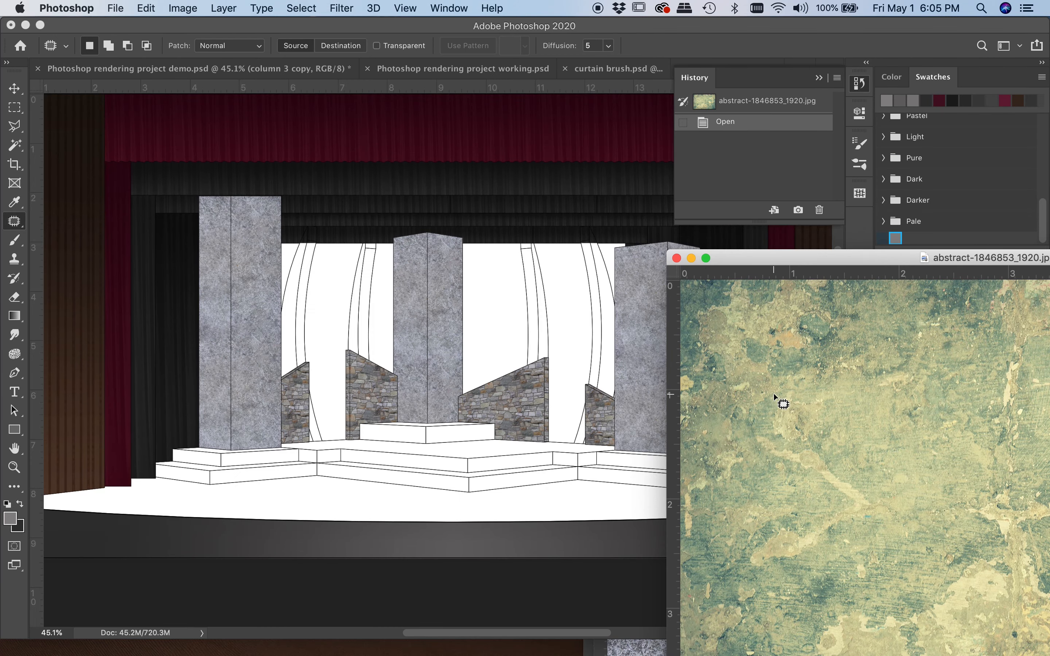
Copy the abstract texture into the stage rendering as a layer beneath the line drawing and position it over the central platforms
key(v)
drag(857, 513, 447, 515)
drag(541, 508, 443, 490)
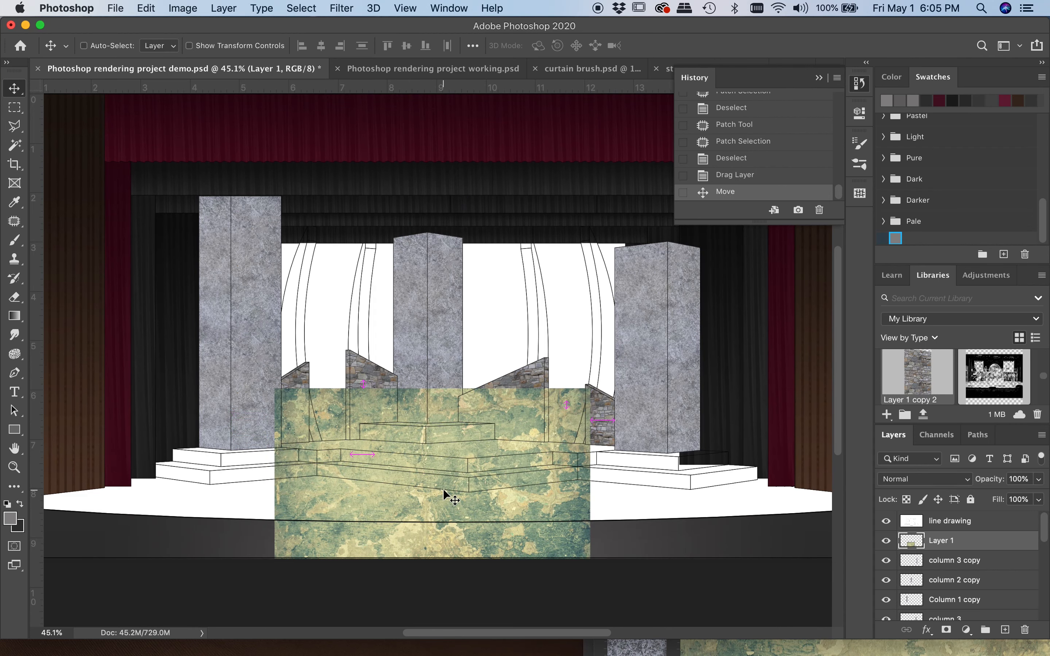
drag(410, 504, 406, 443)
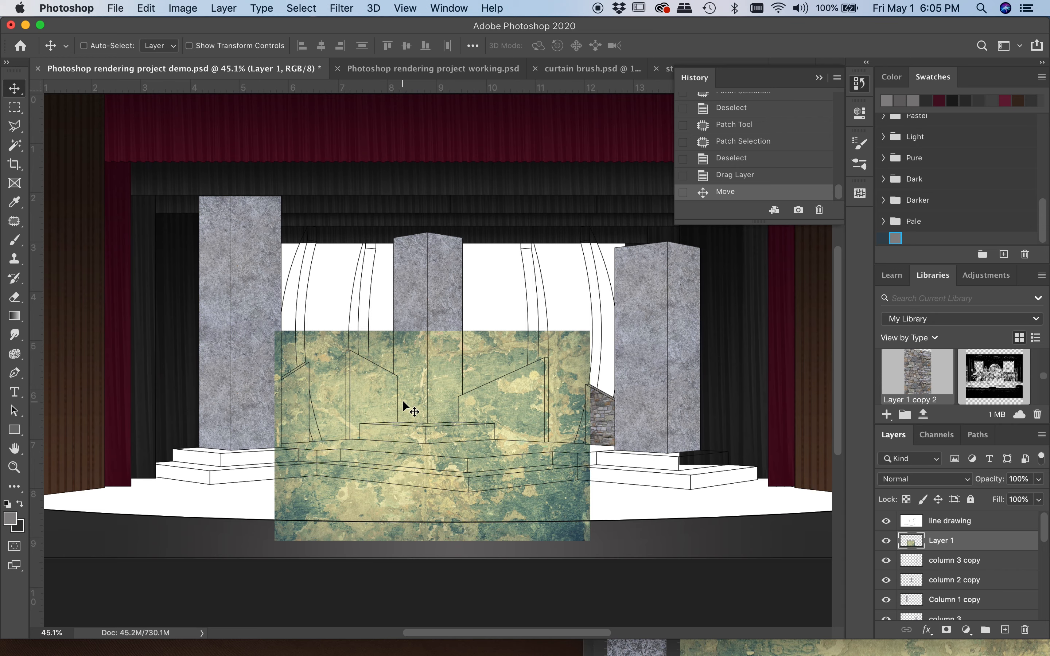
Scale the abstract texture layer down to about half its height, slightly narrower, so it spans from the central platforms to the stage front
click(146, 8)
mouse_move(187, 347)
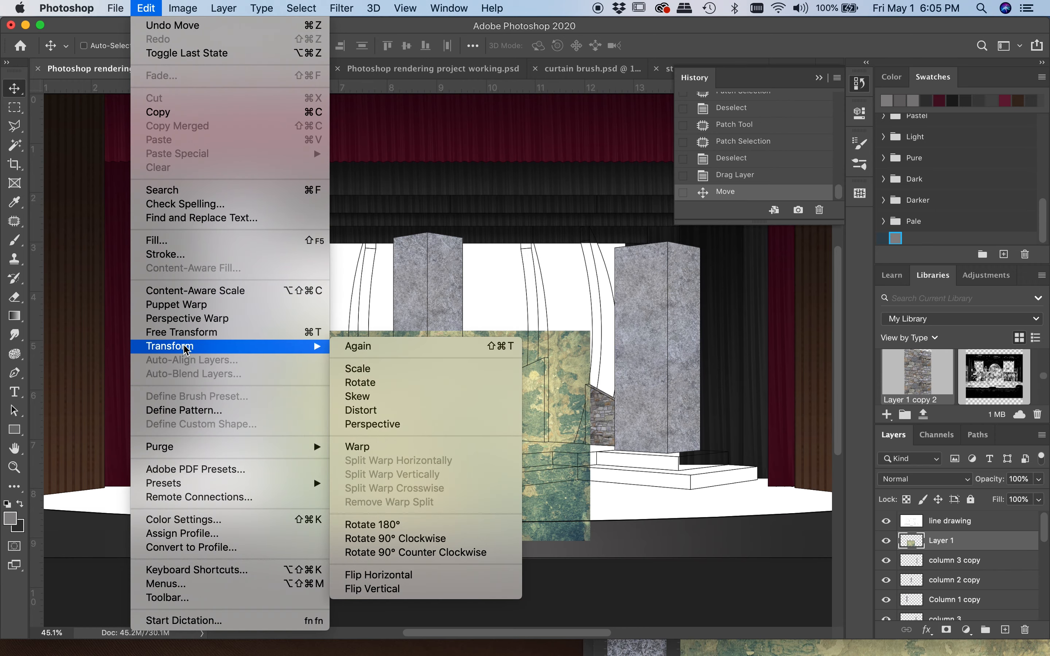
click(347, 370)
drag(590, 329, 577, 431)
key(Return)
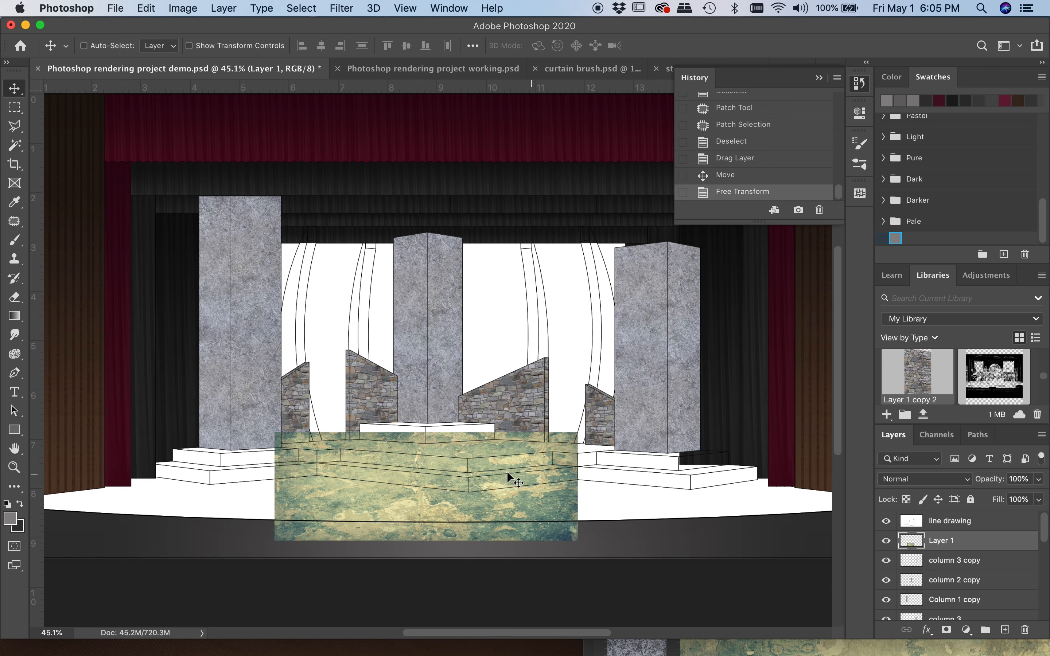
Rename the abstract texture layer, Layer 1, as Stage floor
scroll(403, 488, left, 3)
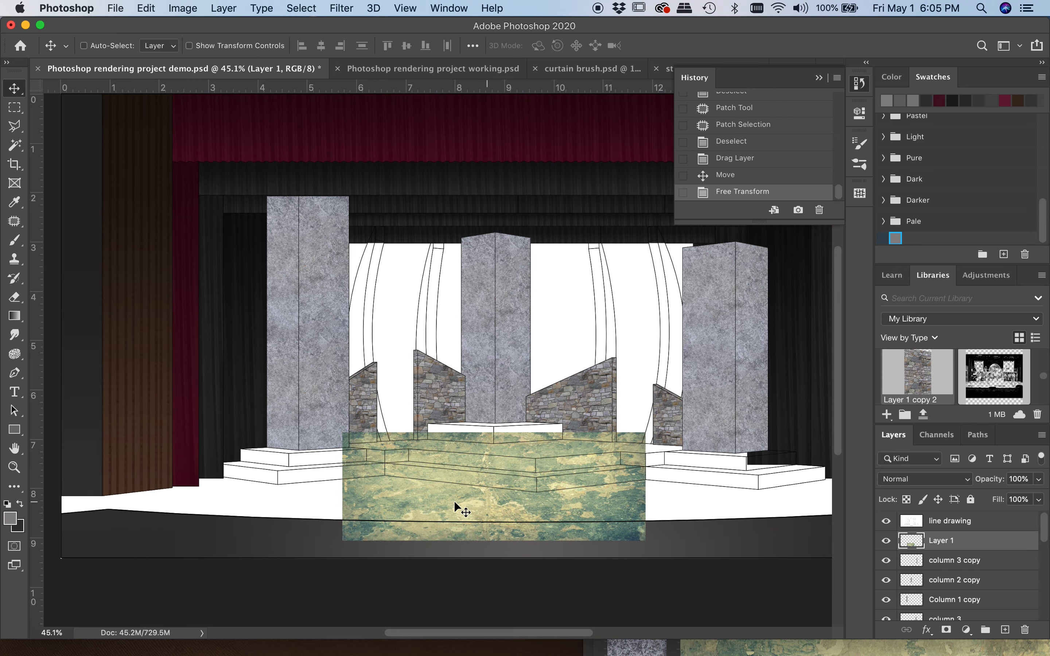
double_click(937, 540)
text(Stage floor)
key(Return)
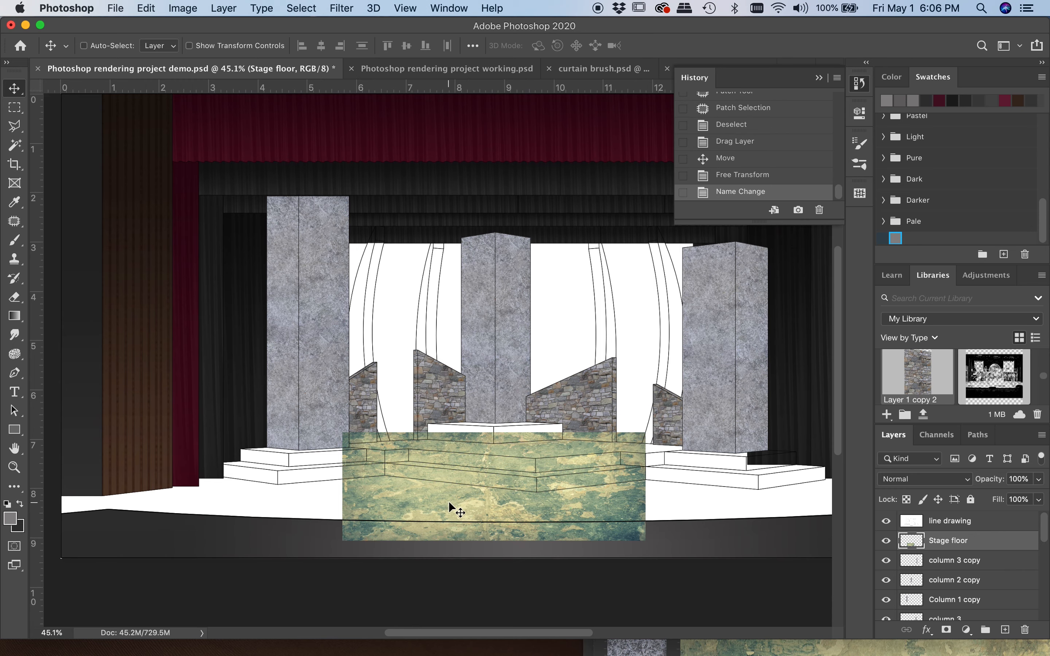
Move the Stage floor texture so it starts at the left edge of the rendering
scroll(449, 505, right, 5)
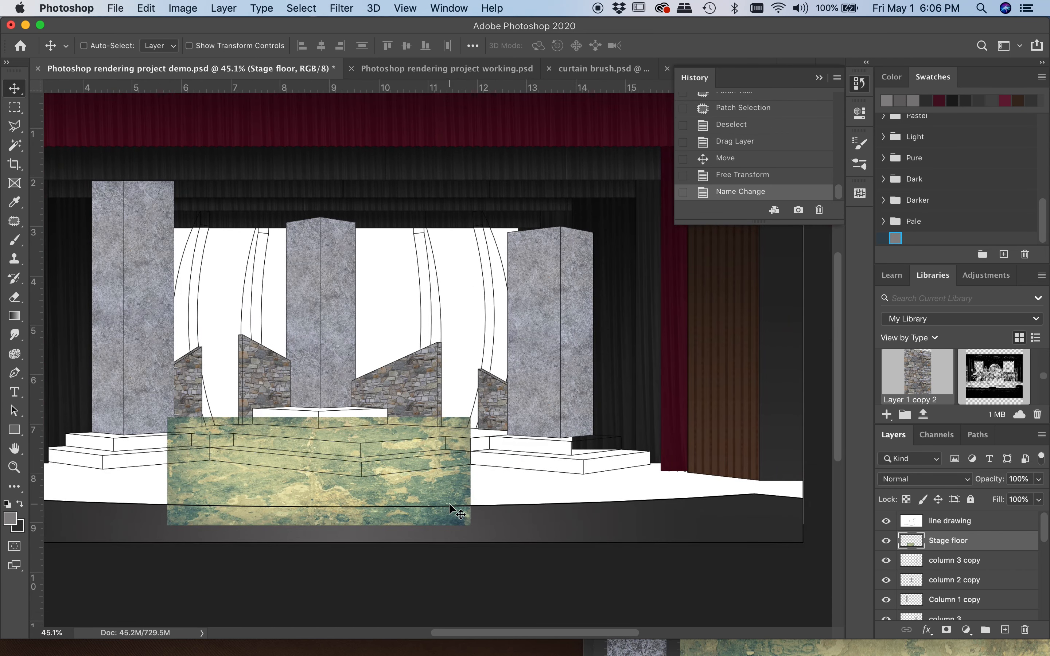
scroll(385, 485, left, 8)
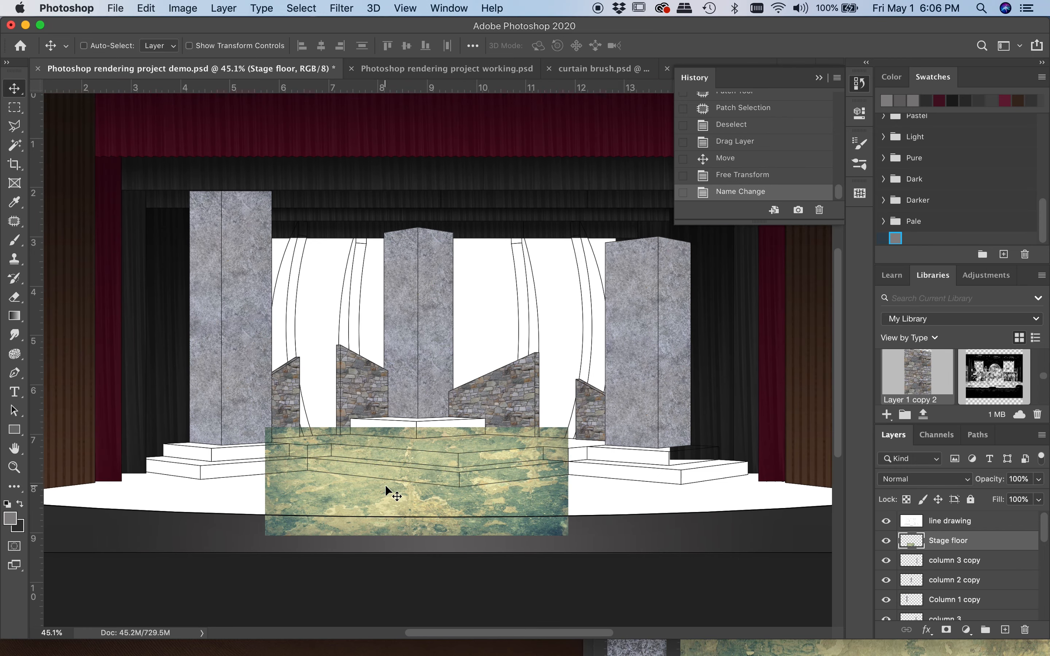
scroll(385, 485, right, 1)
drag(437, 470, 157, 480)
scroll(158, 480, left, 2)
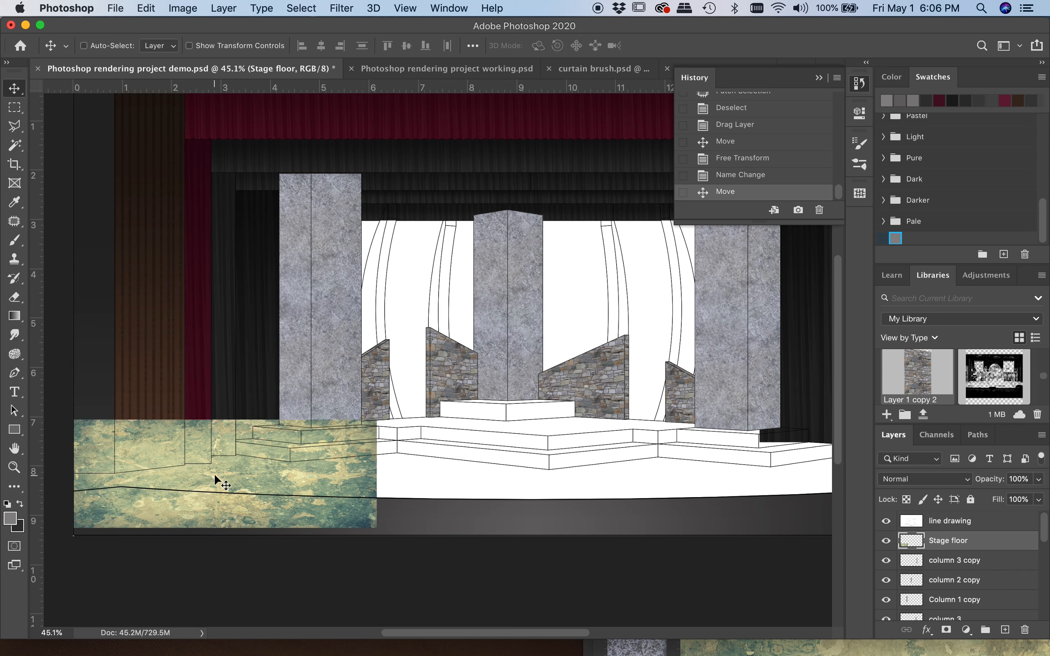
Select the texture on the Stage floor layer by picking its empty surroundings with the Magic Wand and inverting the selection
click(21, 113)
click(15, 147)
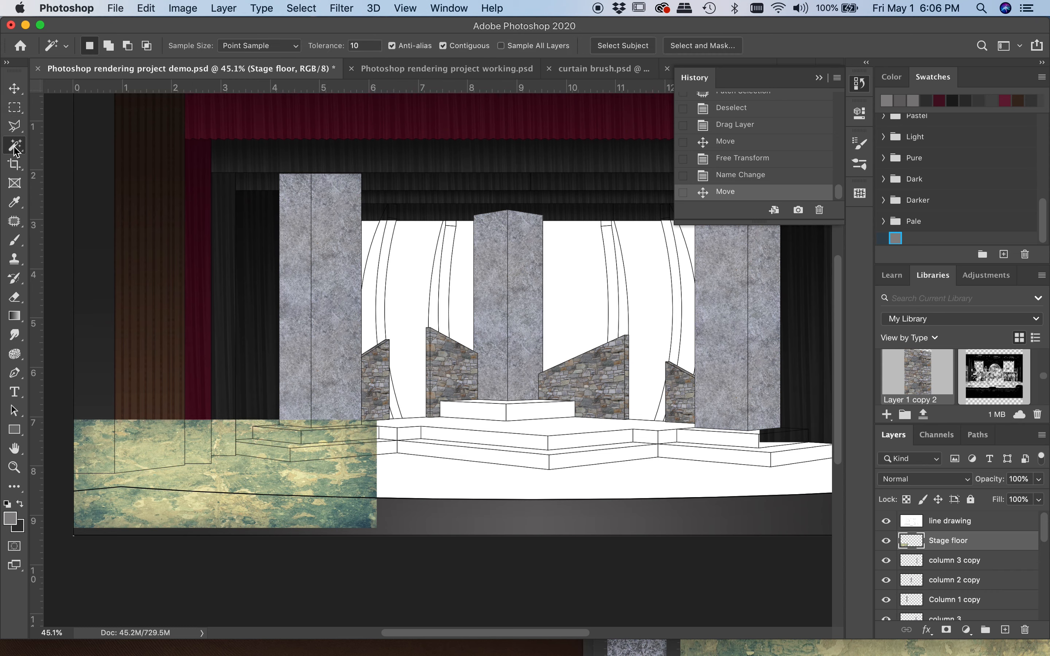
click(306, 383)
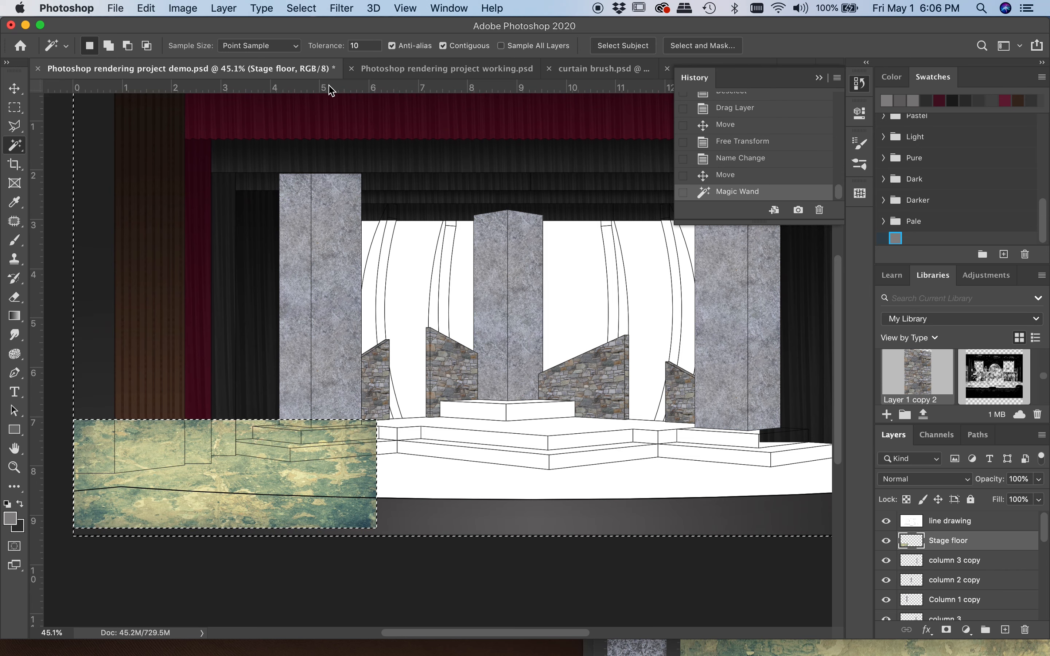
click(301, 8)
click(312, 67)
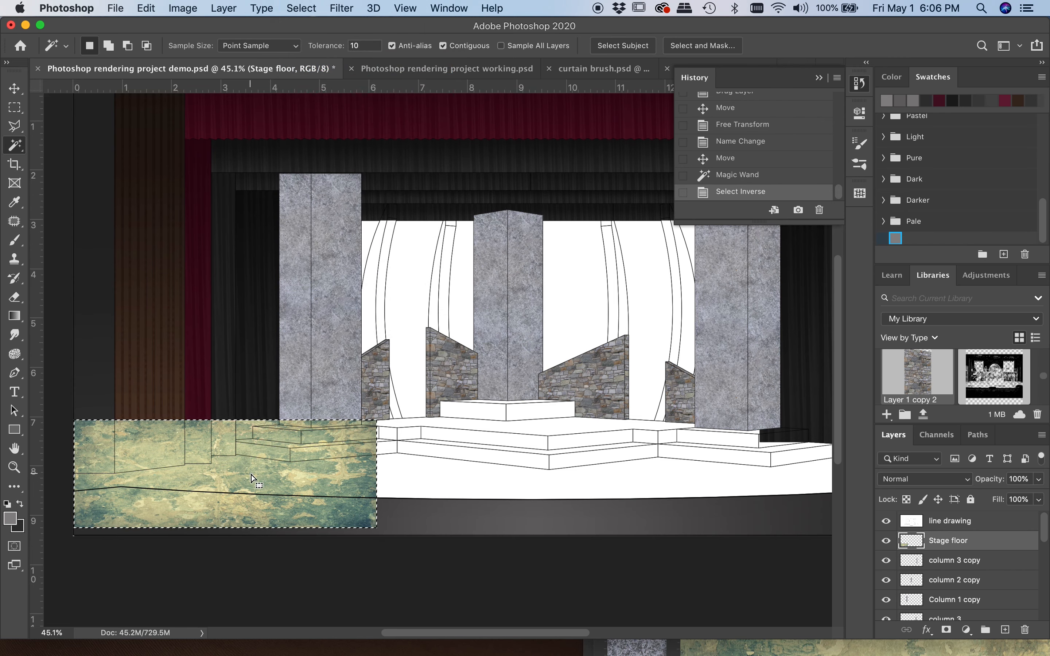
Duplicate the selected texture within the Stage floor layer and place the copy against the original's right edge
key(shift)
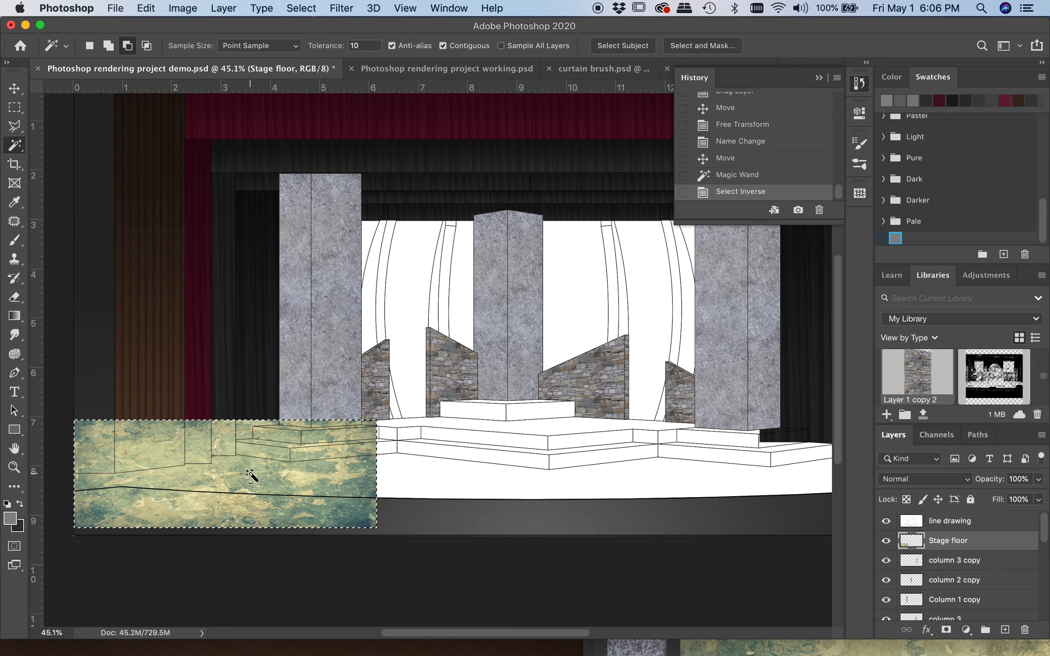
key(v)
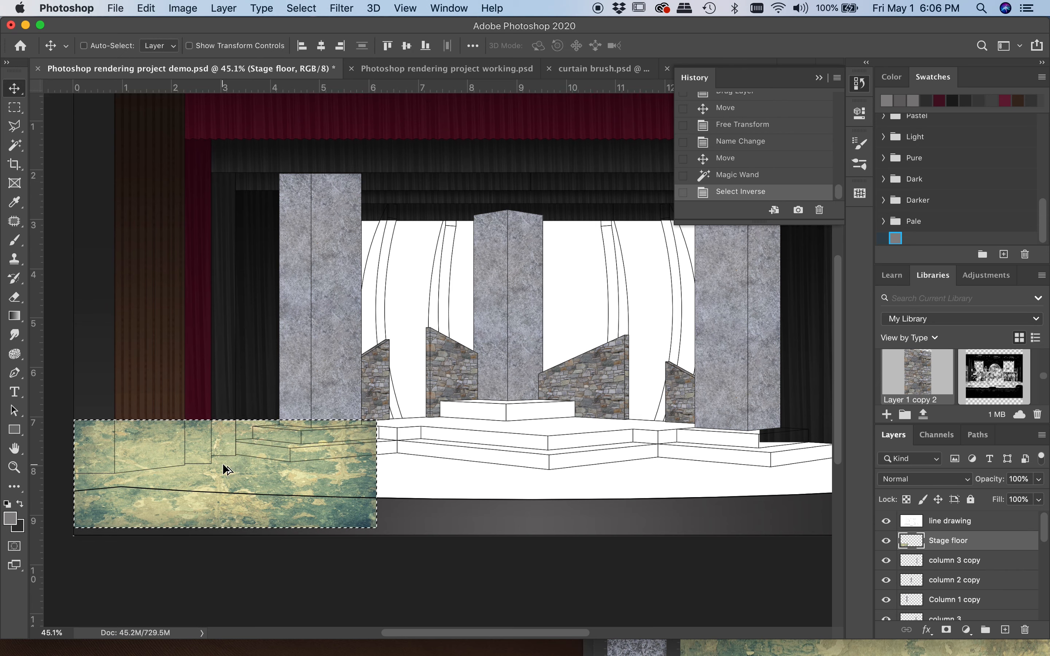
drag(222, 463, 524, 469)
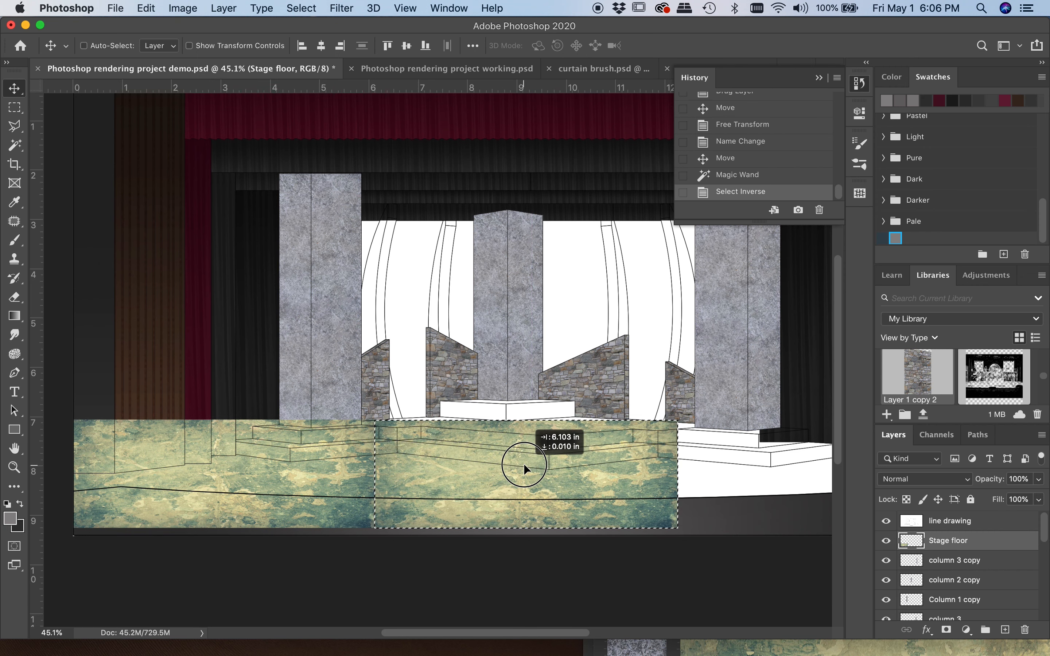
drag(523, 463, 524, 469)
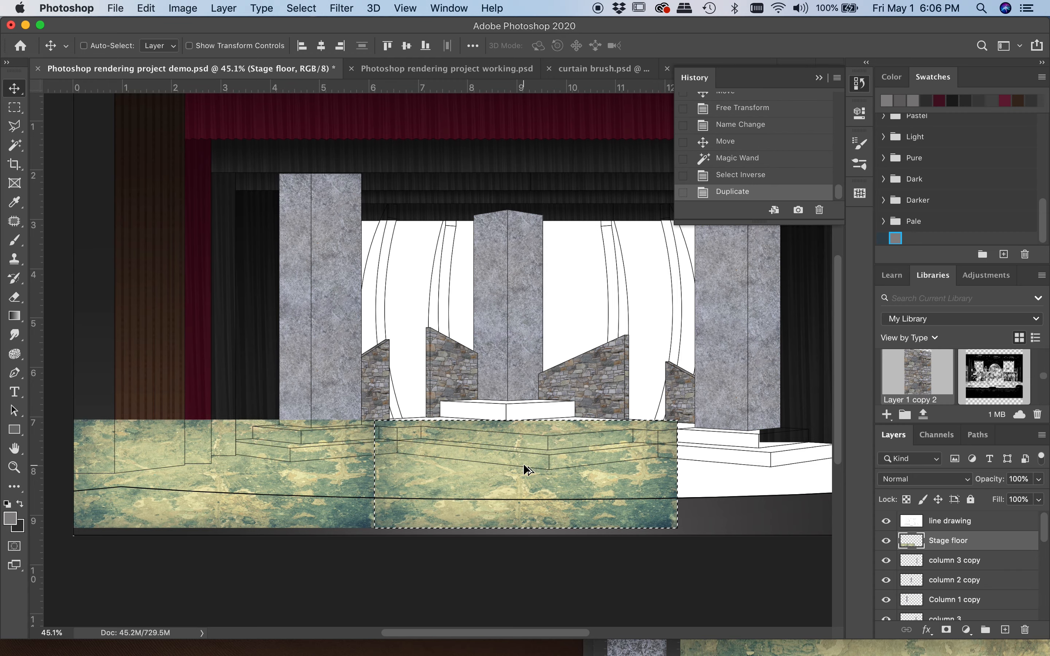
scroll(423, 490, up, 5)
scroll(424, 492, down, 3)
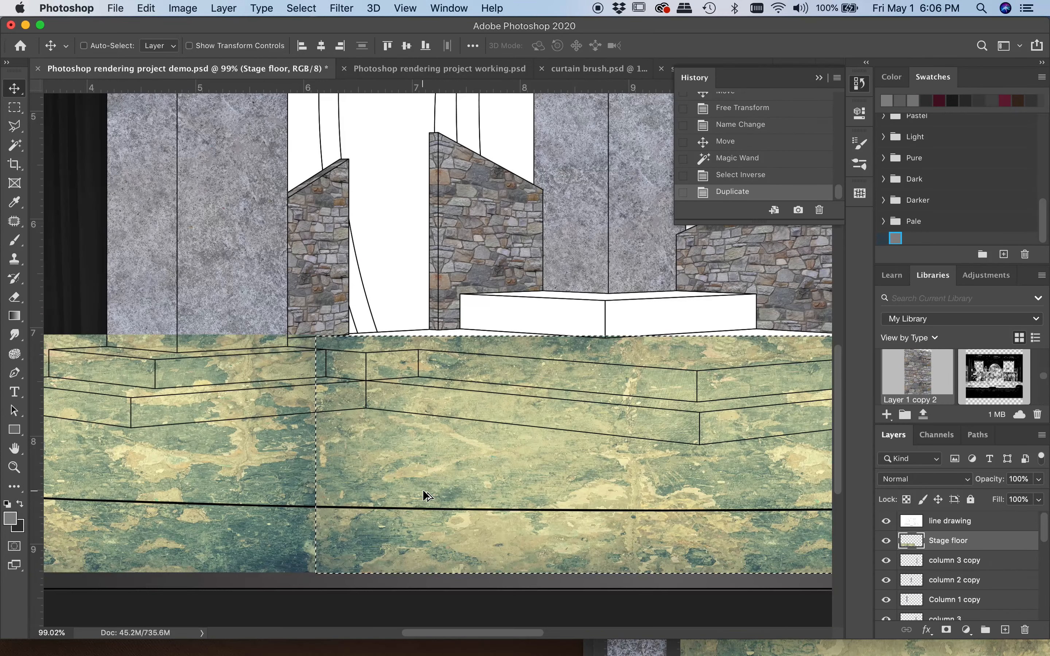
scroll(424, 492, down, 3)
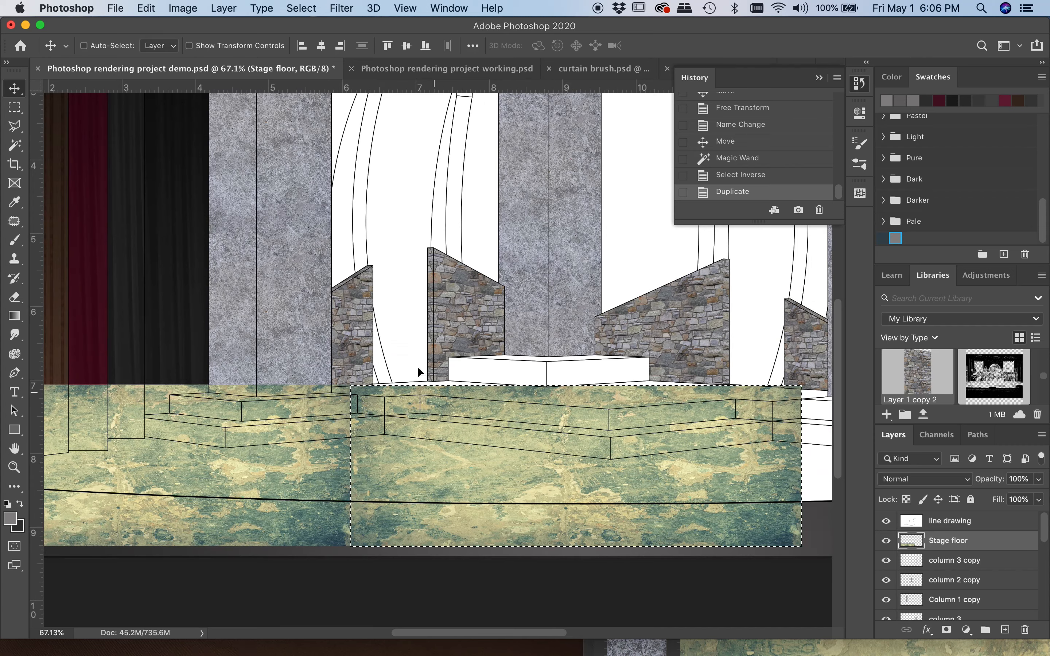
Flip the duplicated texture piece horizontally so it mirrors the original at the seam
click(146, 8)
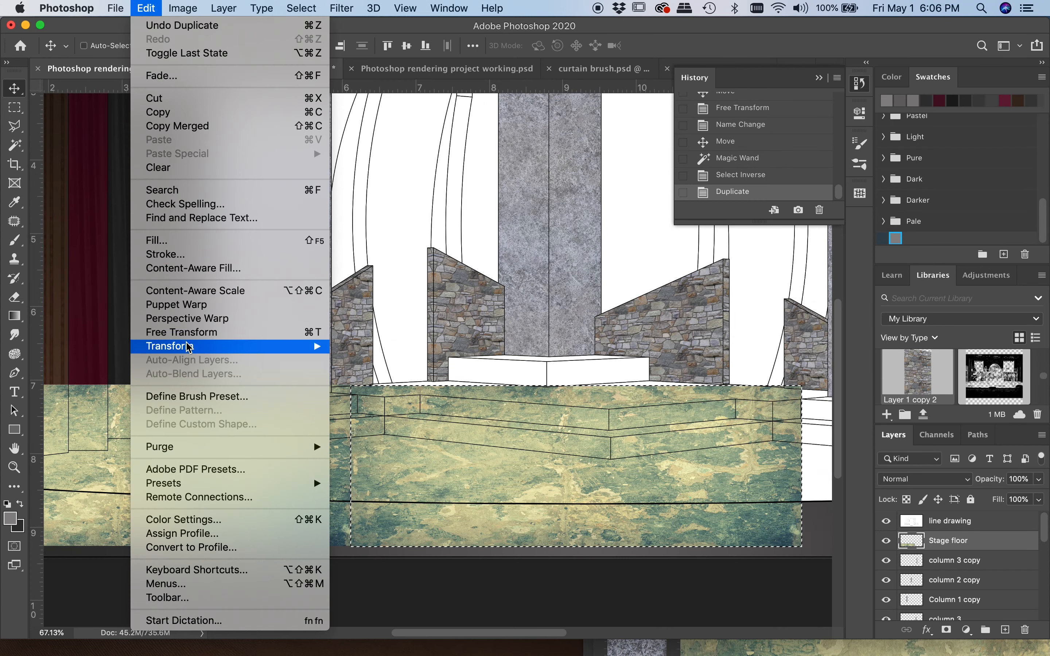
mouse_move(303, 346)
click(378, 575)
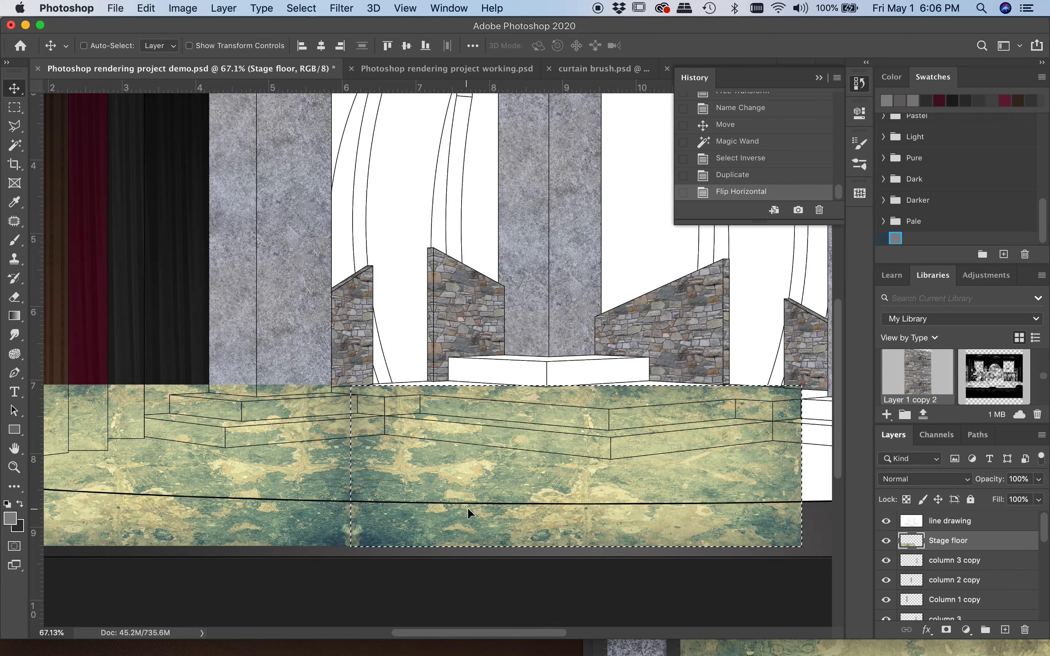
Duplicate the flipped texture piece against its right edge and flip this third piece horizontally
scroll(438, 476, right, 5)
scroll(437, 476, right, 2)
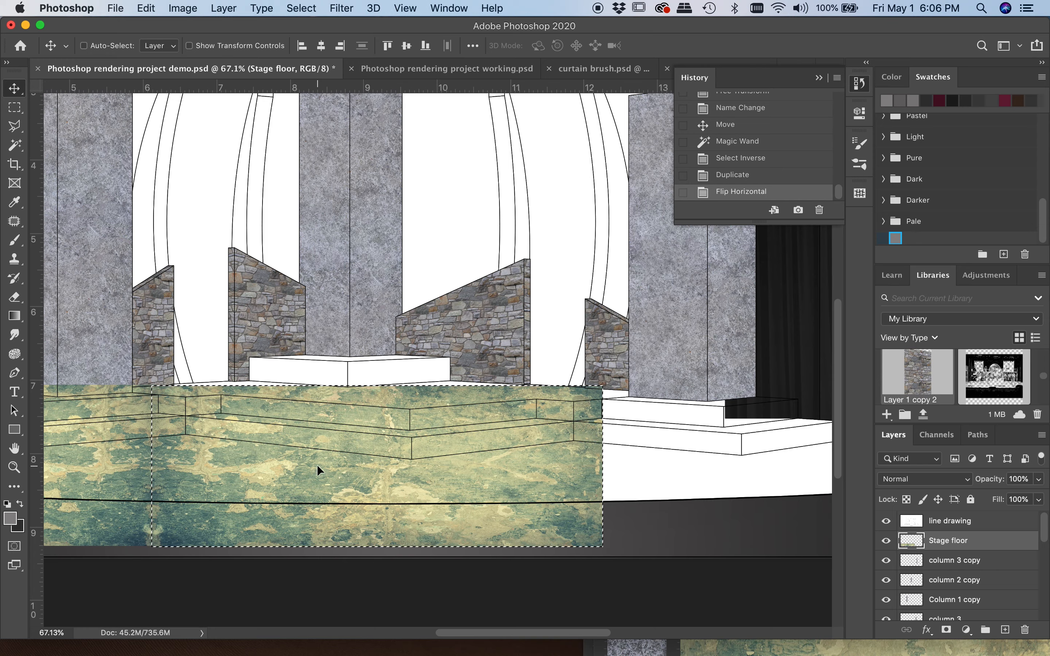
scroll(317, 467, right, 1)
drag(306, 471, 756, 482)
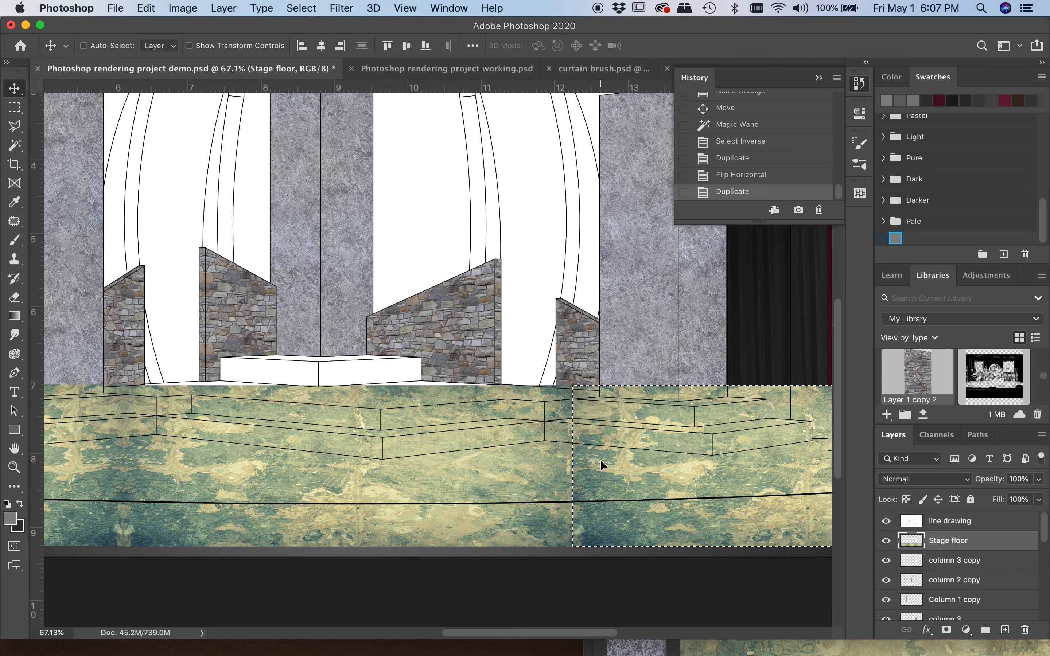
scroll(601, 459, right, 6)
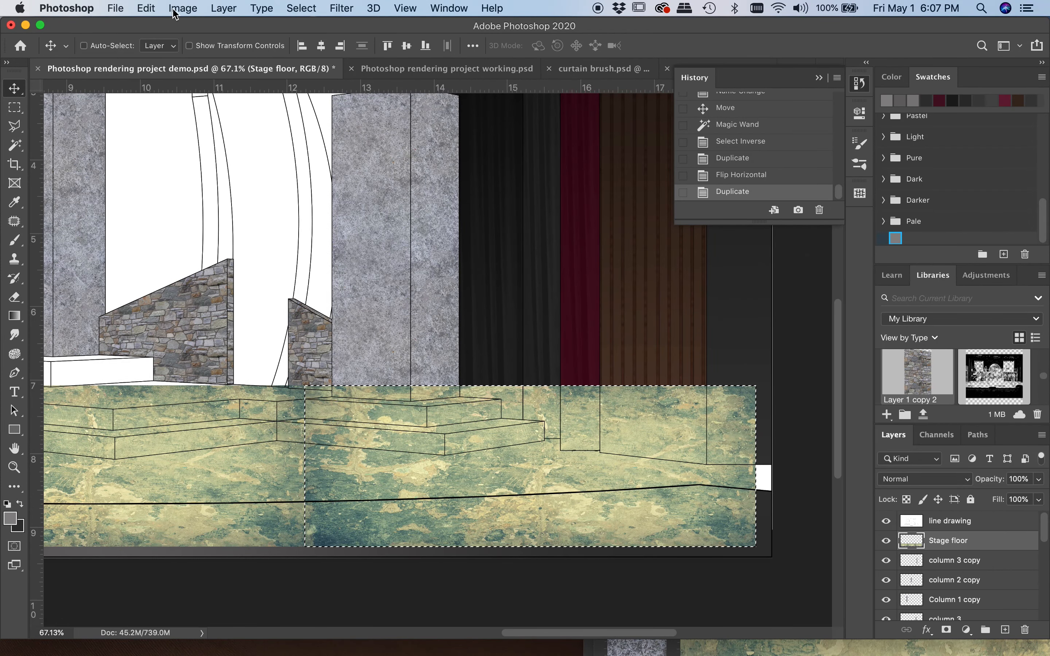
click(148, 8)
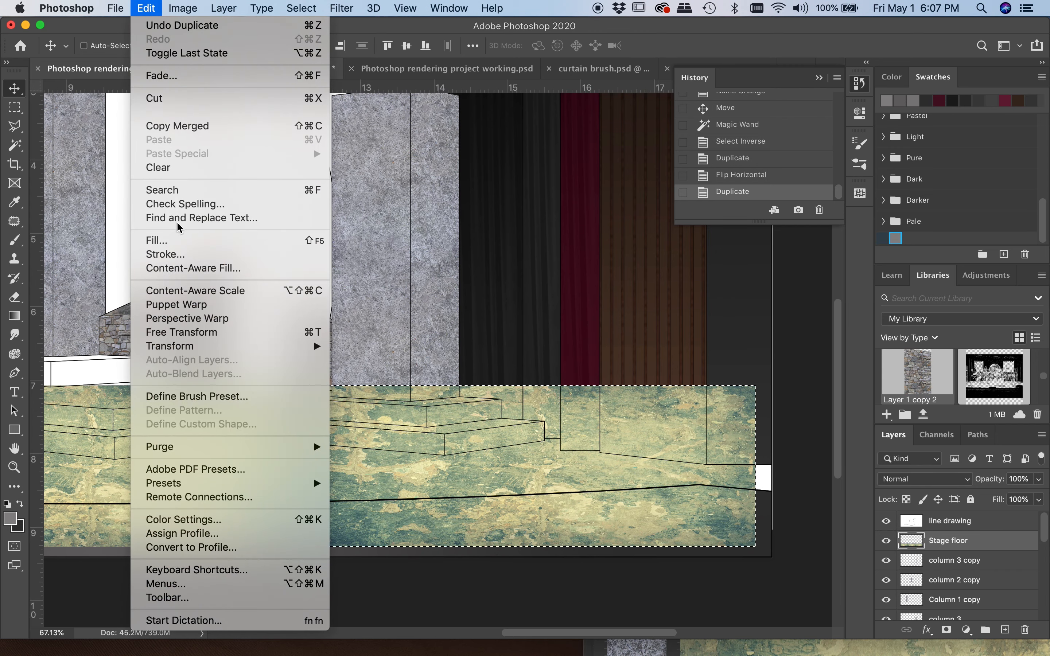
mouse_move(208, 347)
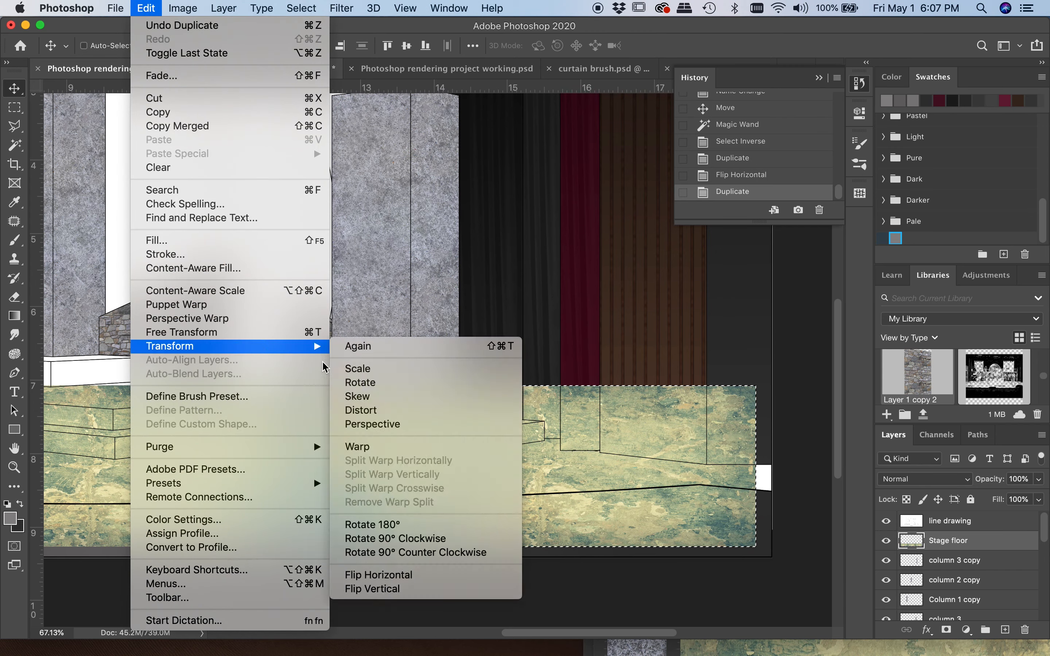
click(373, 575)
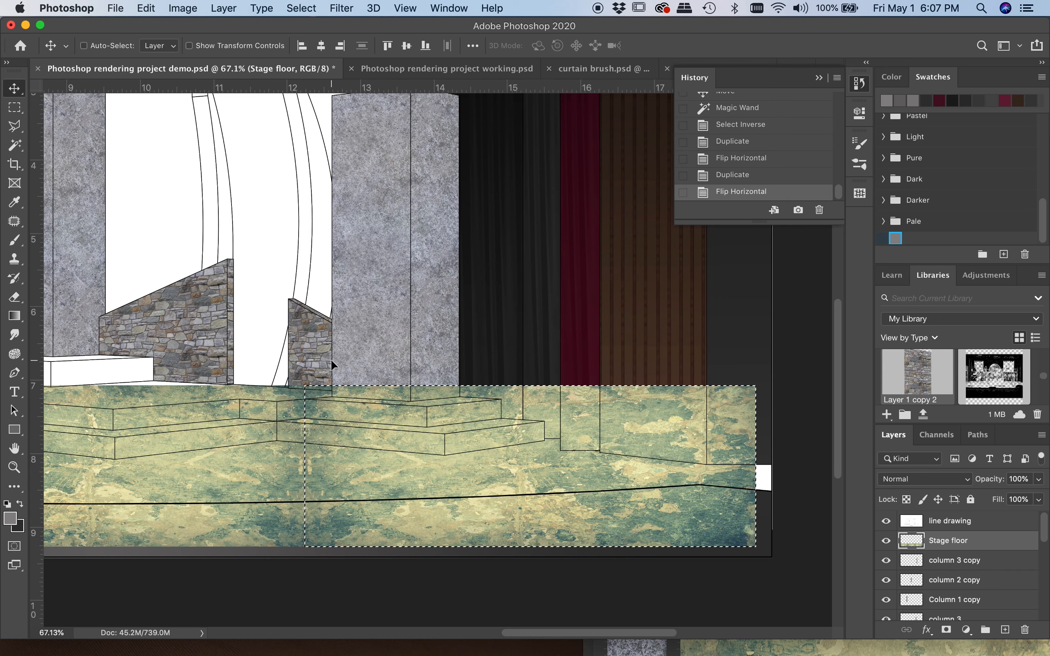
Stretch the third texture piece to 103.69% width so it reaches the right edge of the rendering, and clear the selection
key(super+t)
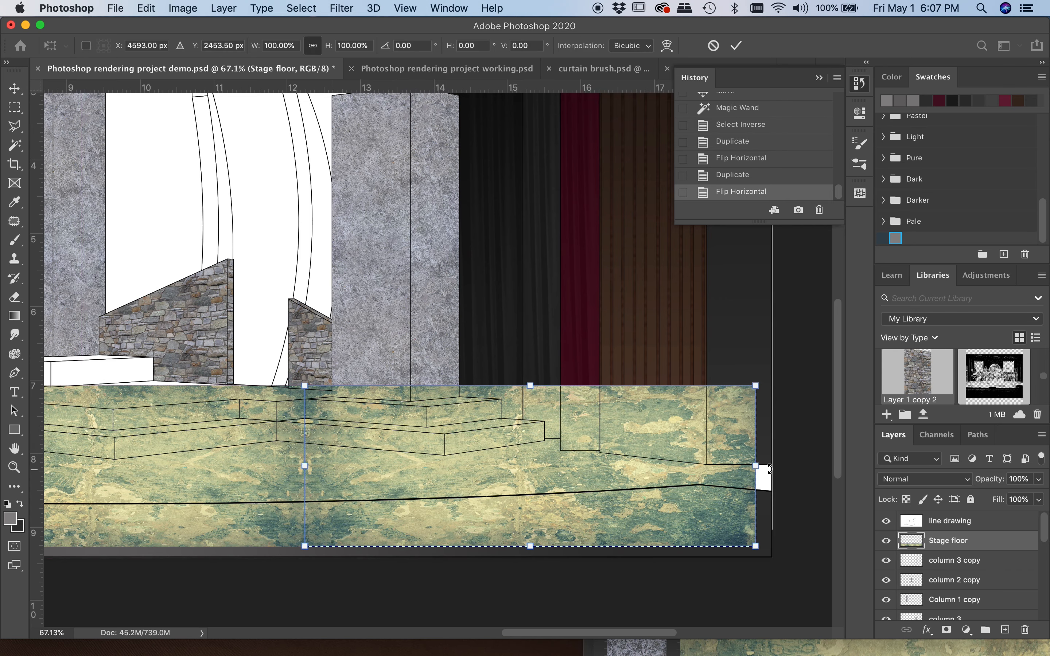
drag(756, 466, 774, 465)
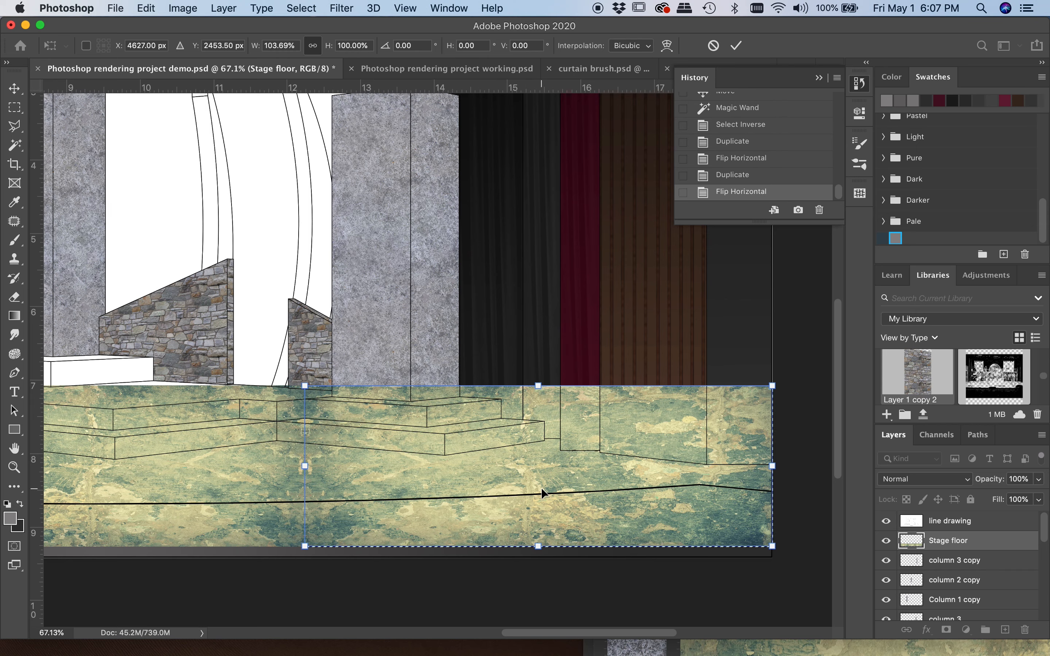
key(Return)
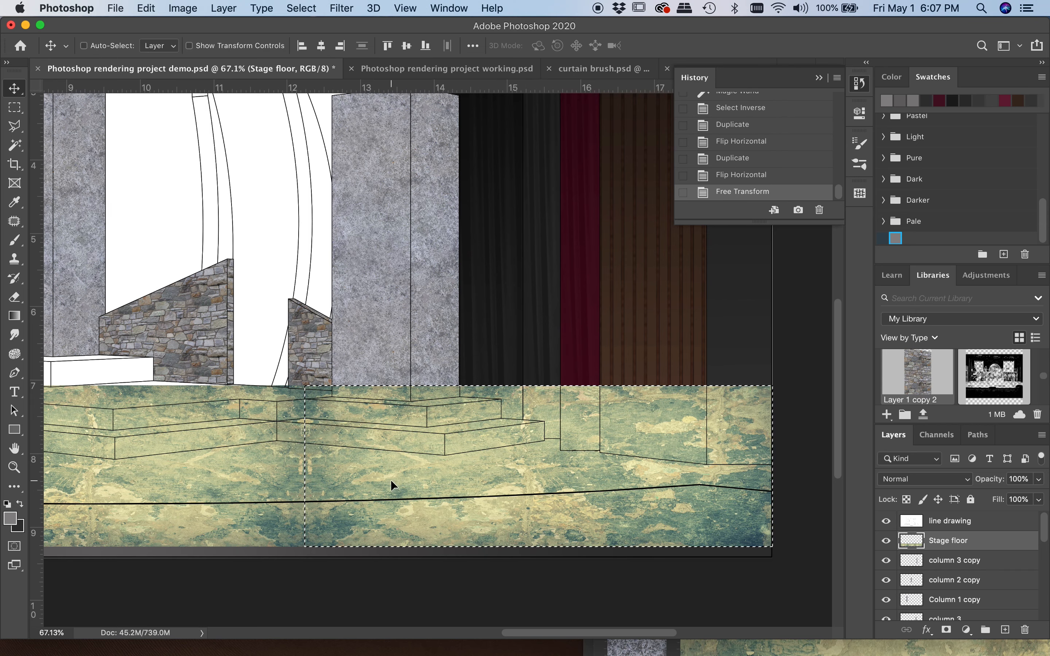
key(super+d)
Raise the Stage floor texture slightly and enlarge it to 115.88% width and 105.14% height, extending past both sides of the rendering
scroll(413, 463, down, 5)
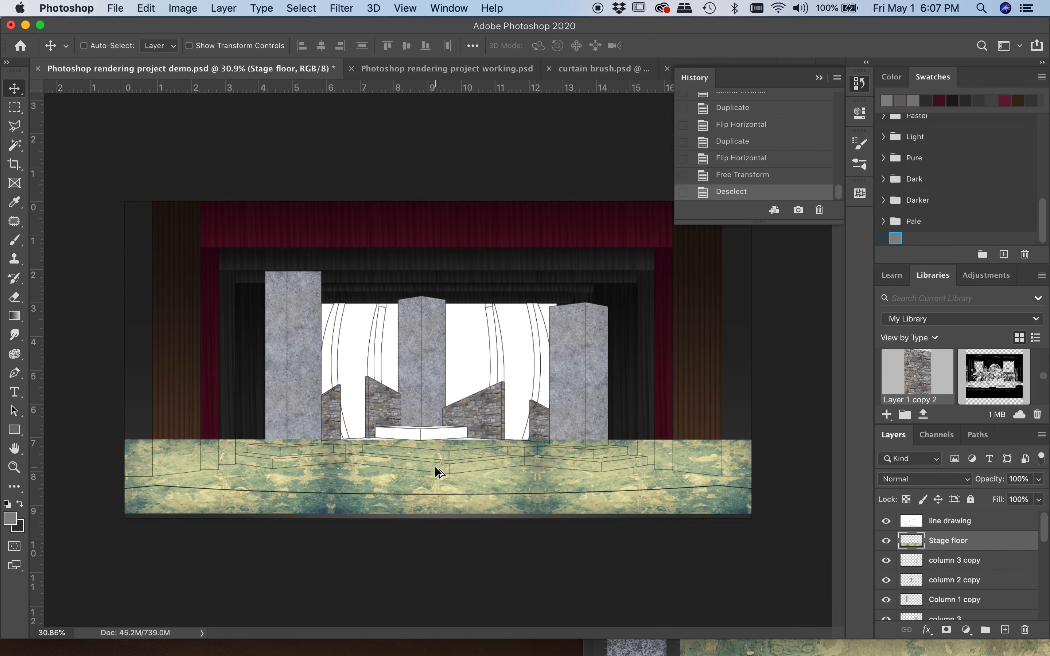
scroll(439, 471, up, 2)
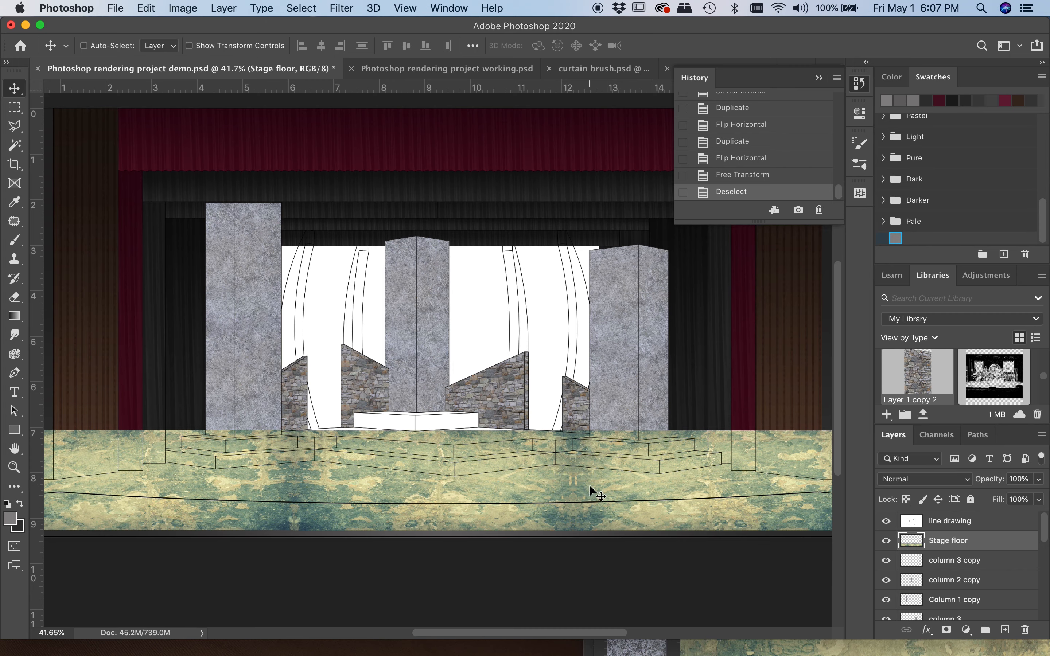
scroll(289, 461, down, 2)
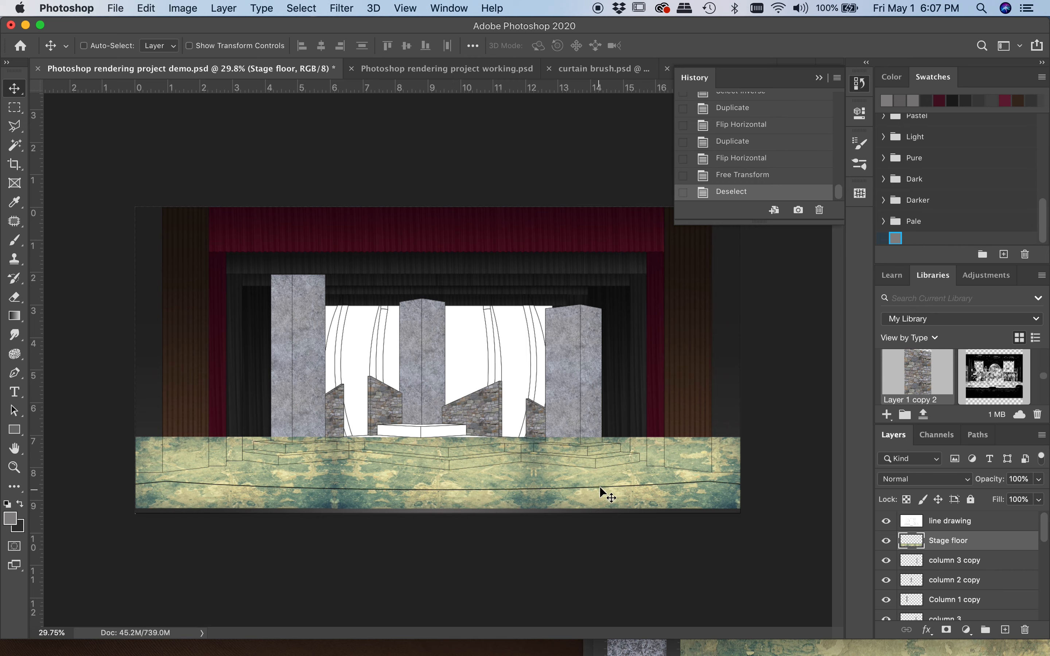
drag(446, 477, 443, 468)
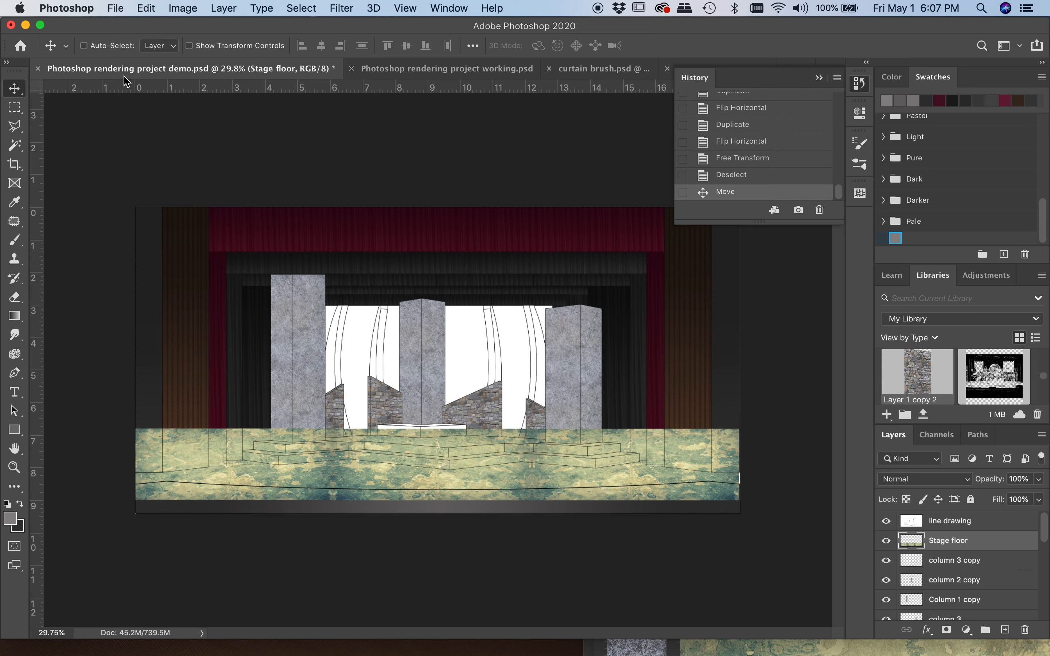
key(super+t)
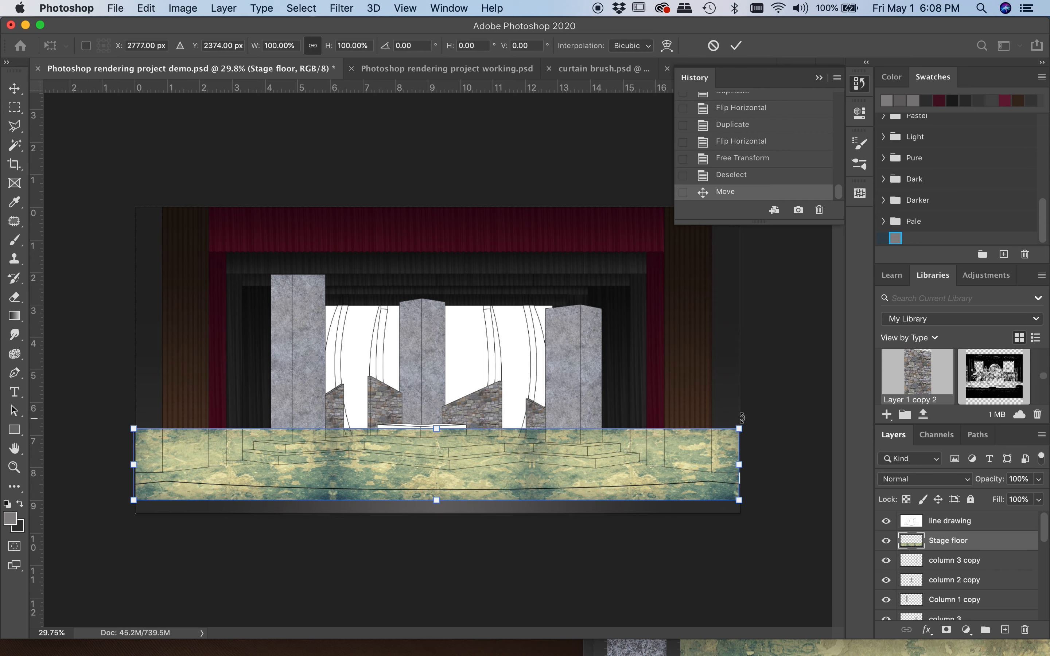
drag(739, 427, 801, 426)
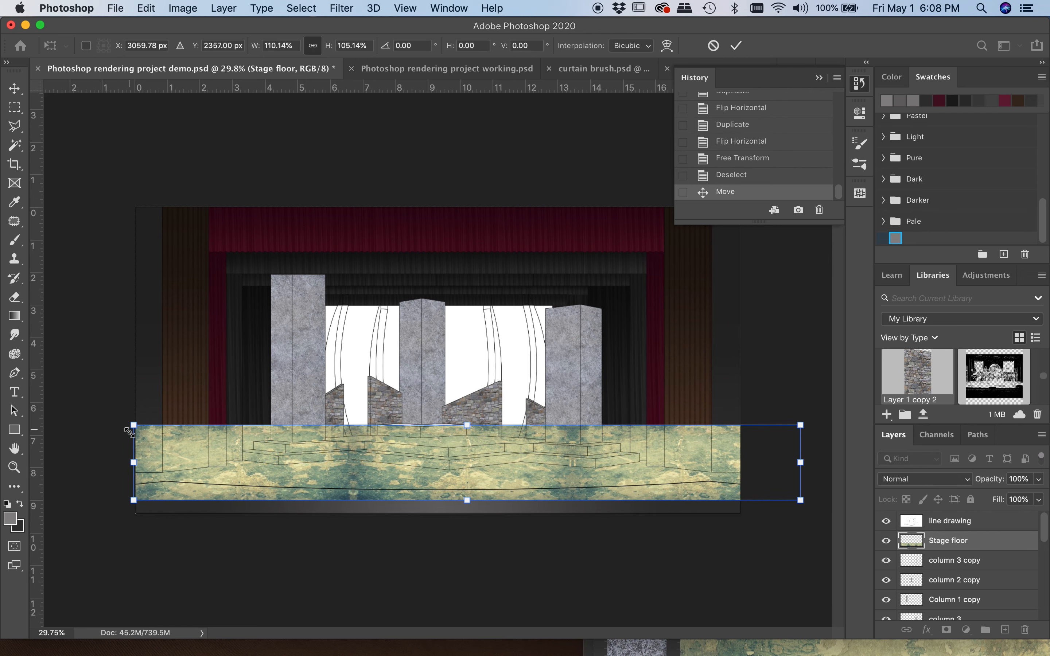
drag(135, 462, 99, 463)
drag(343, 460, 344, 461)
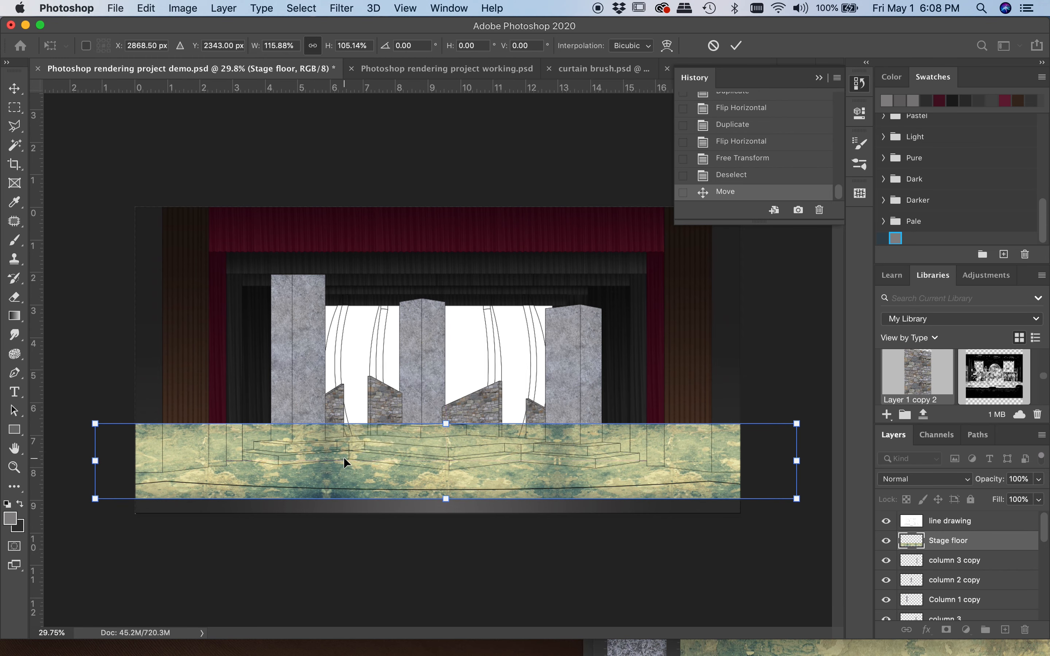
key(Return)
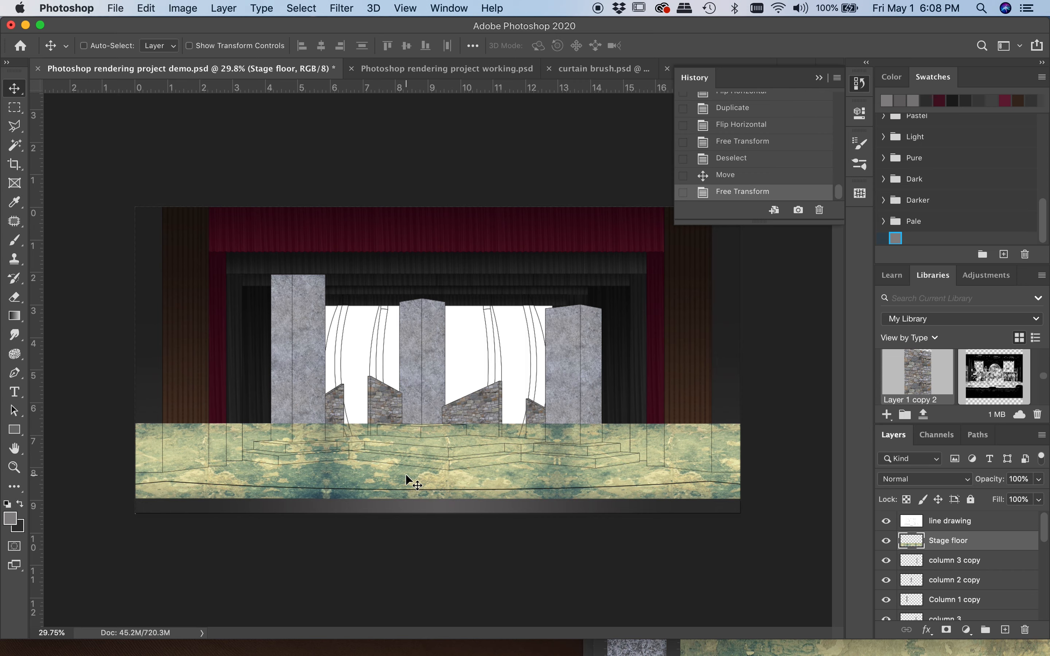
Apply a perspective transform to the Stage floor texture, narrowing its back edge and widening its front edge, with 120.07% width and -67.69 horizontal skew
click(146, 8)
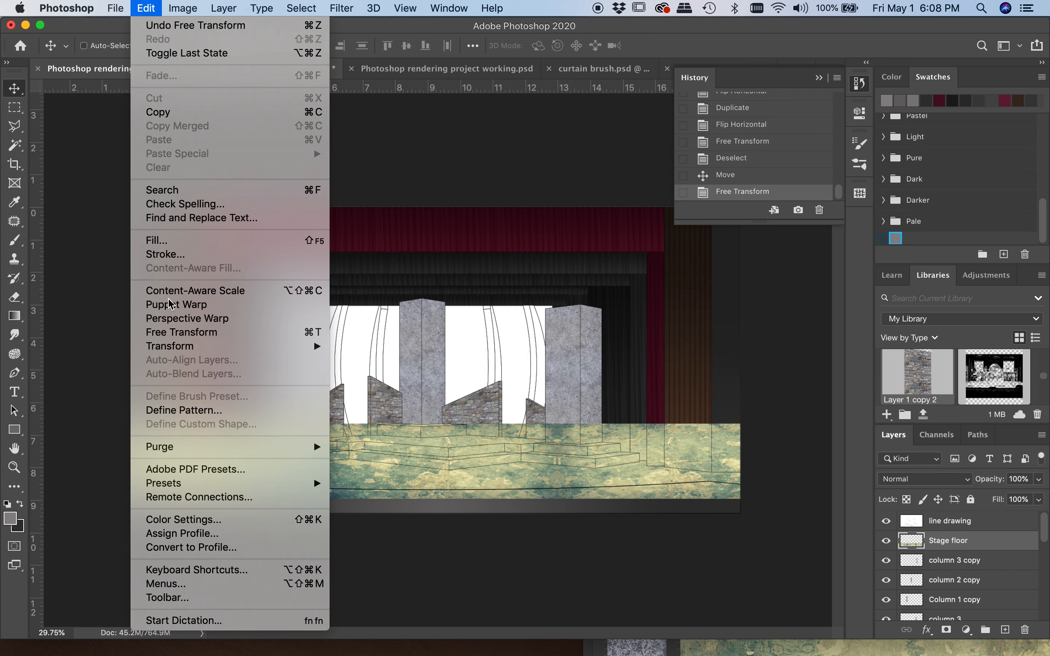
mouse_move(173, 346)
click(383, 426)
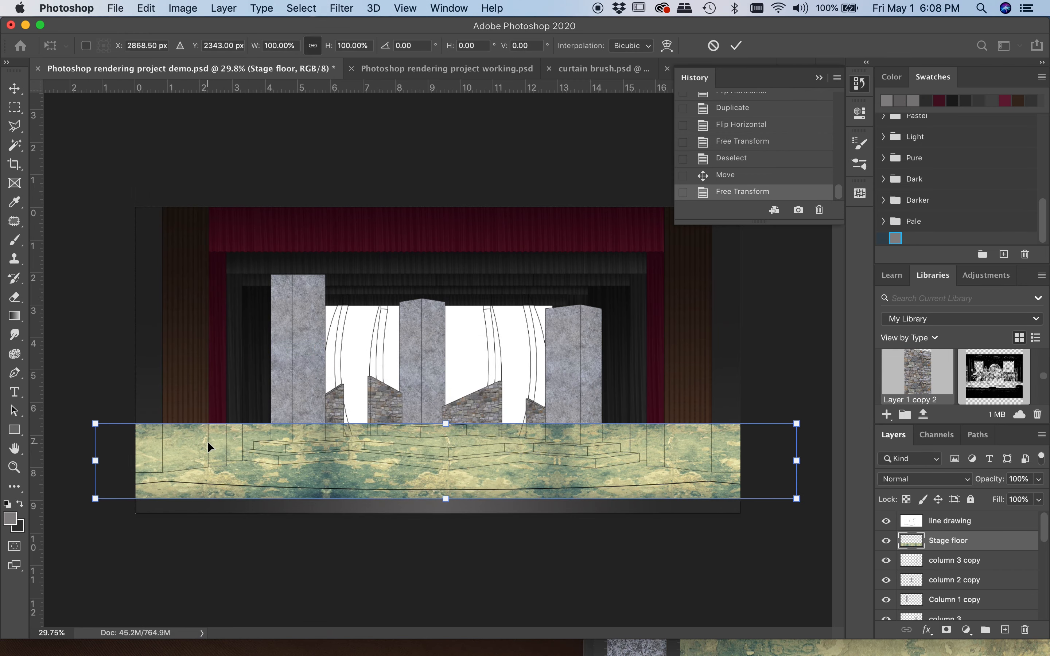
drag(96, 424, 181, 439)
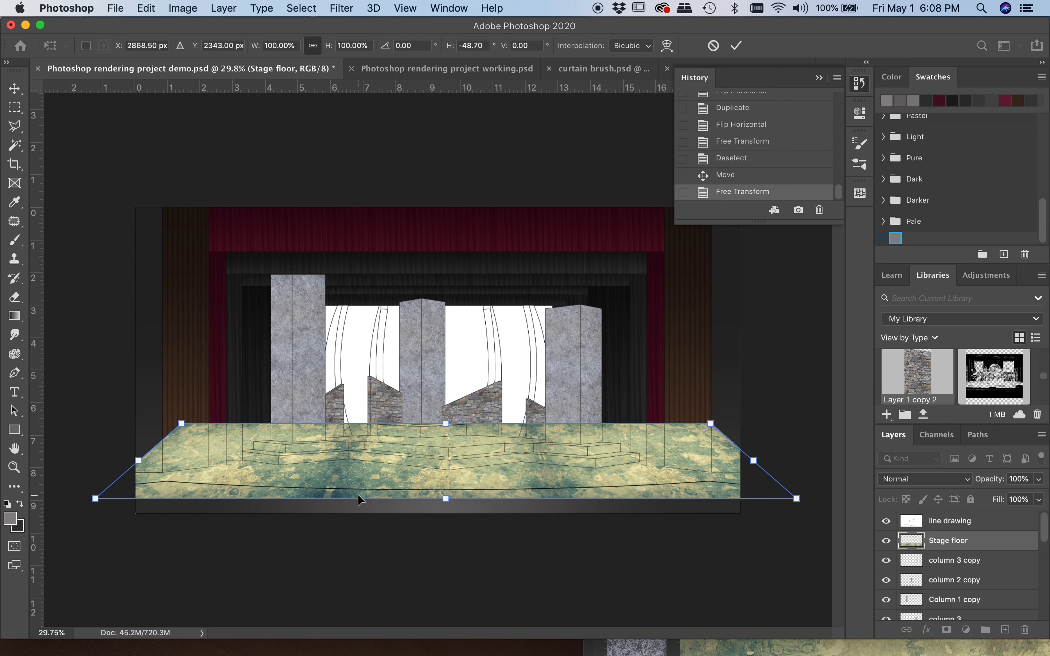
scroll(628, 537, down, 3)
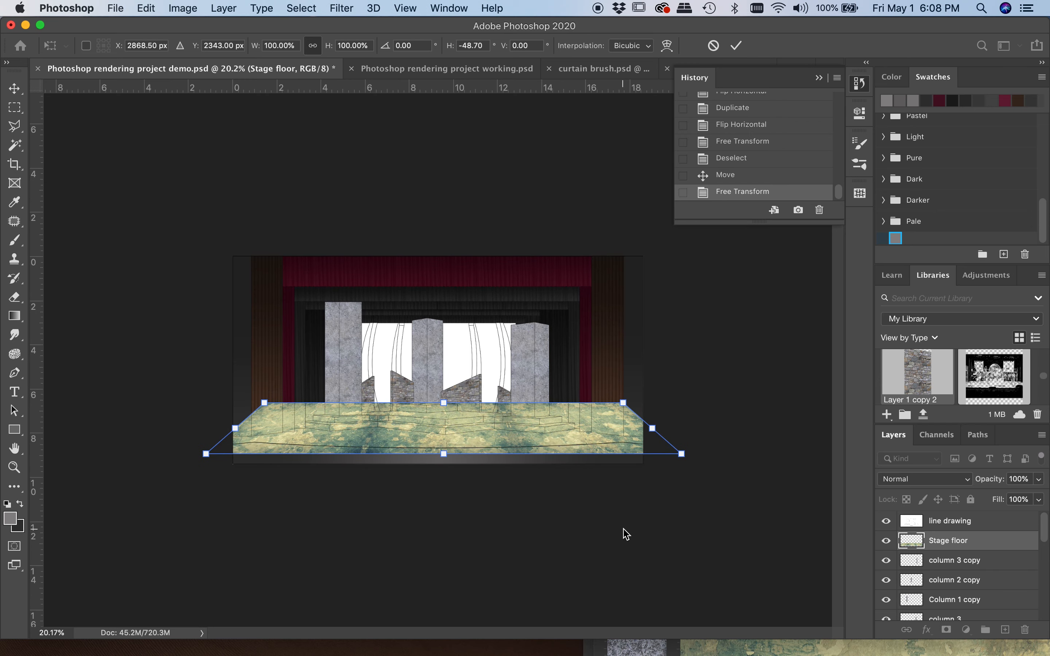
drag(682, 454, 728, 454)
drag(267, 405, 285, 405)
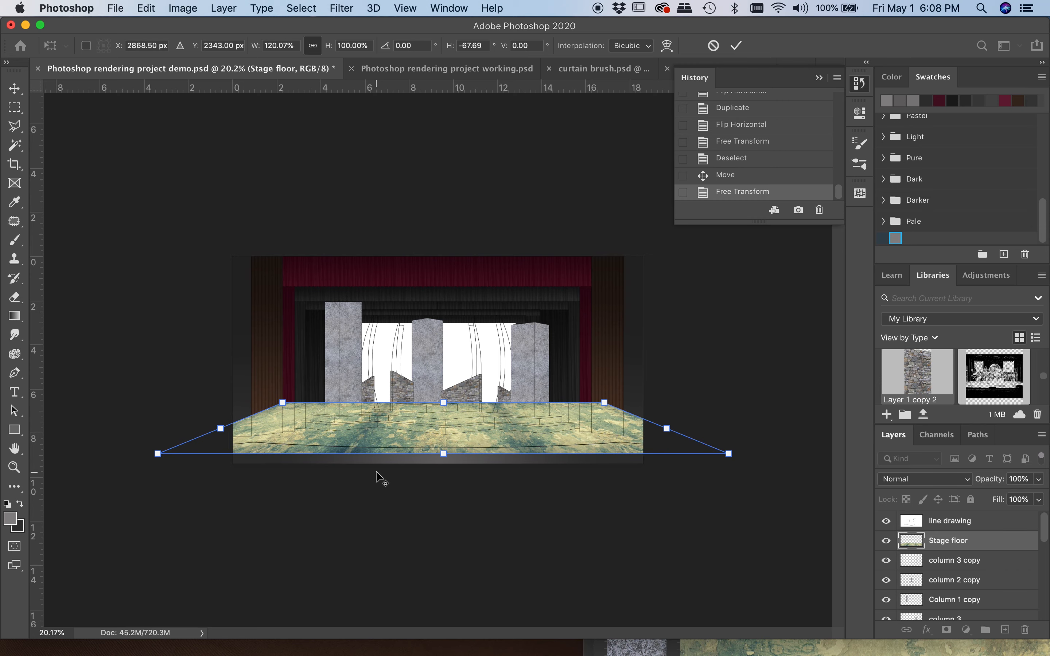
key(super+0)
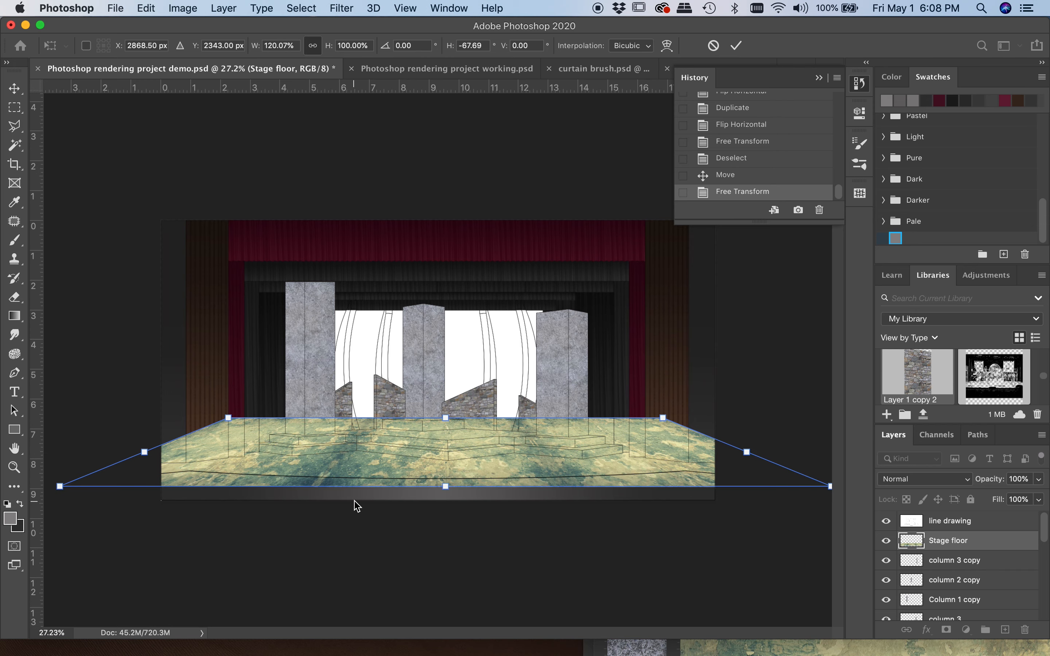
key(Return)
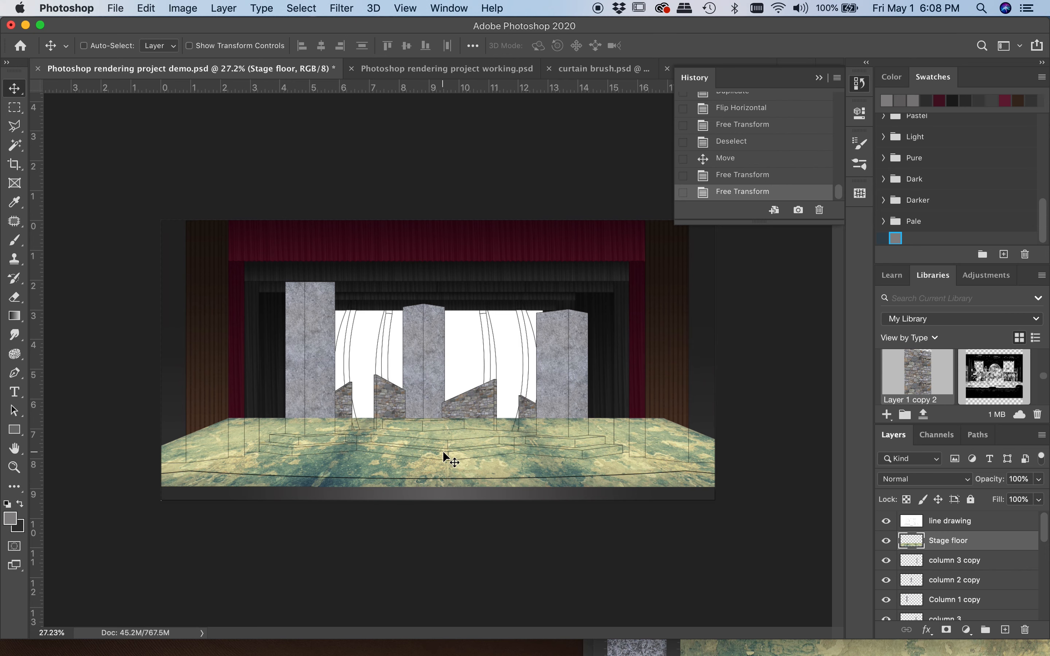
Load the saved stage floor channel as a selection for editing the Stage floor layer
click(935, 435)
scroll(948, 562, down, 3)
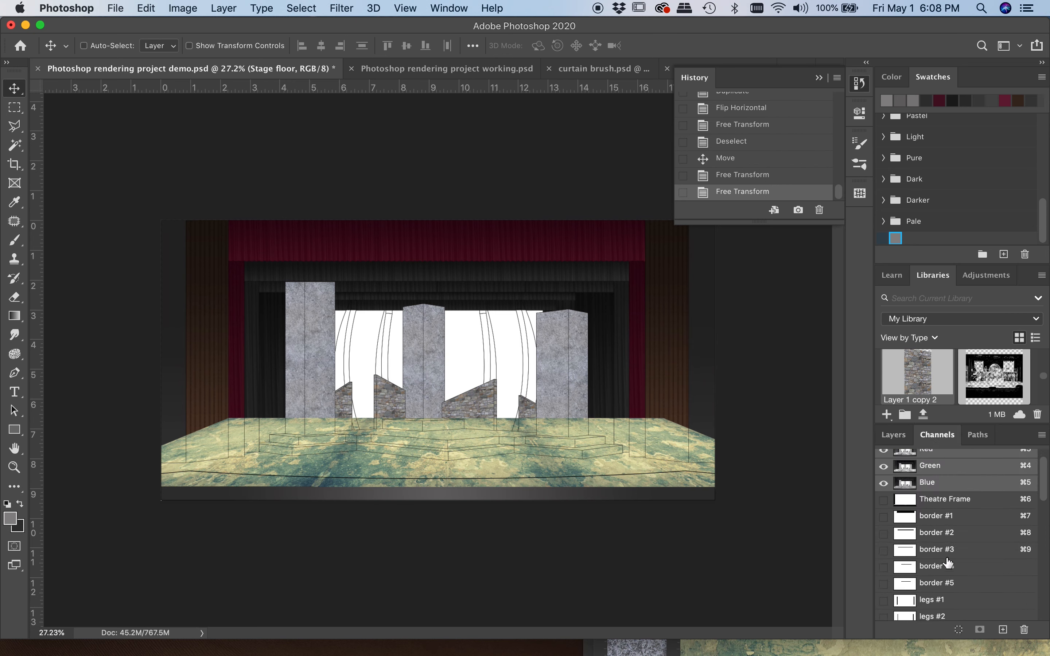
scroll(948, 562, up, 1)
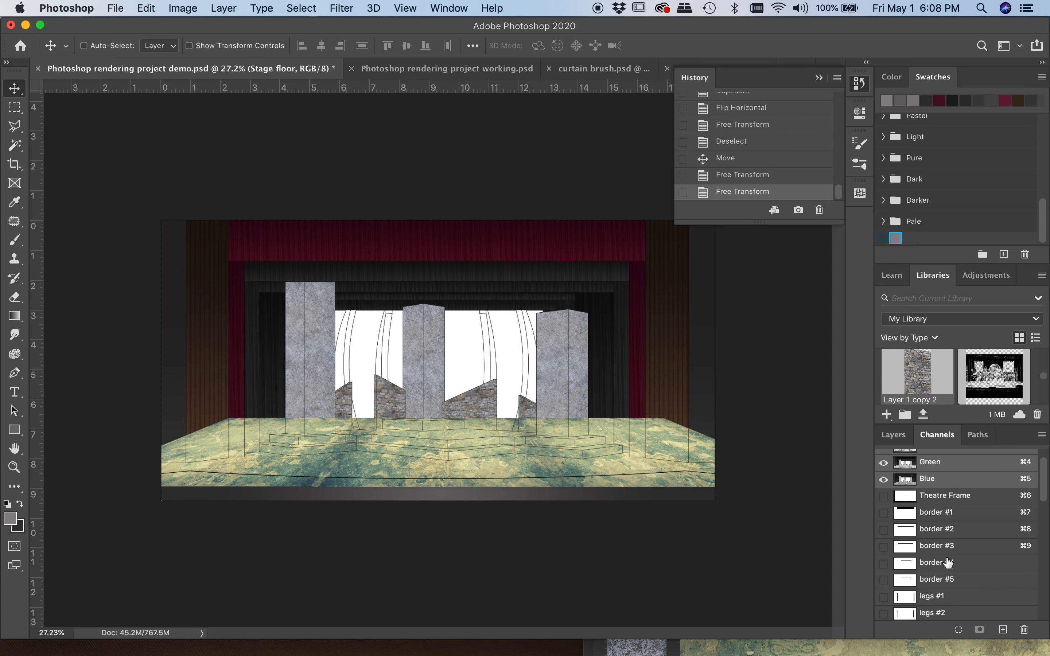
scroll(947, 562, down, 6)
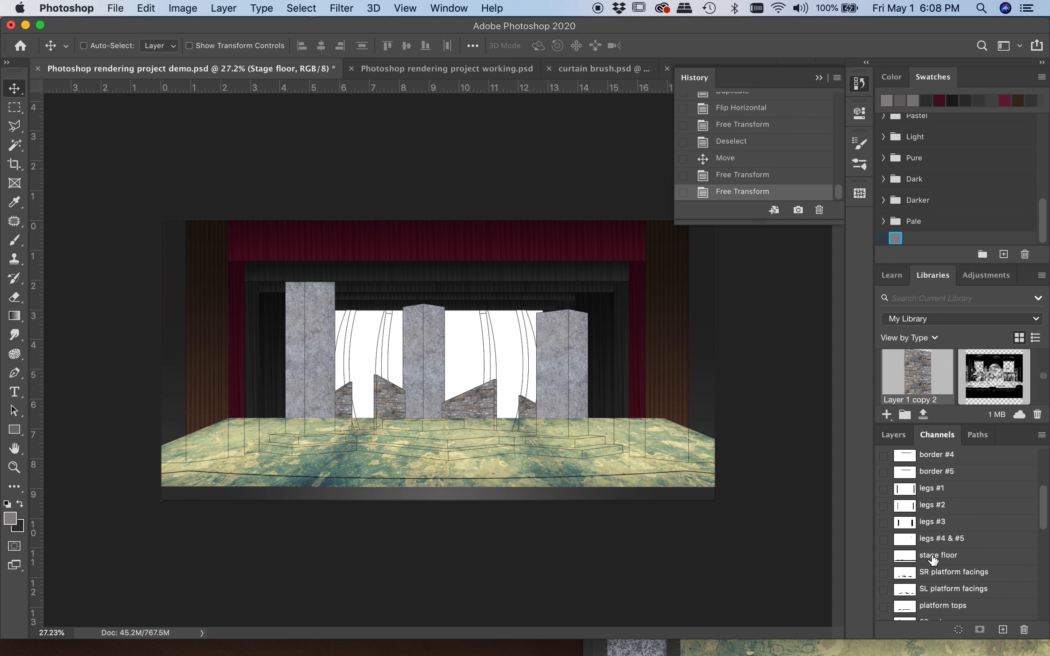
super+click(907, 558)
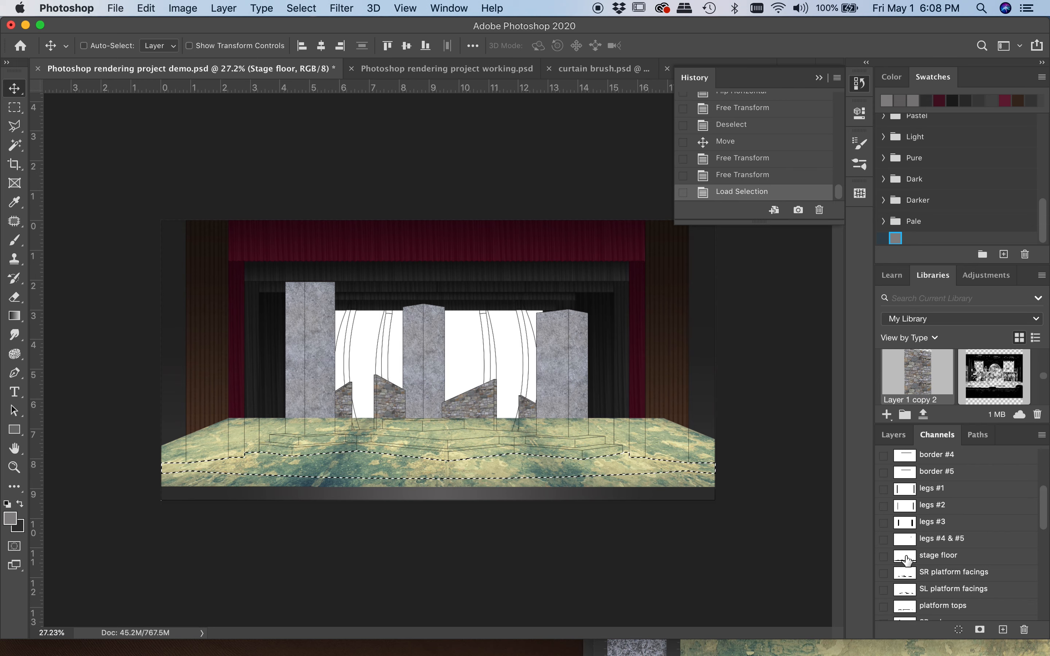
click(893, 435)
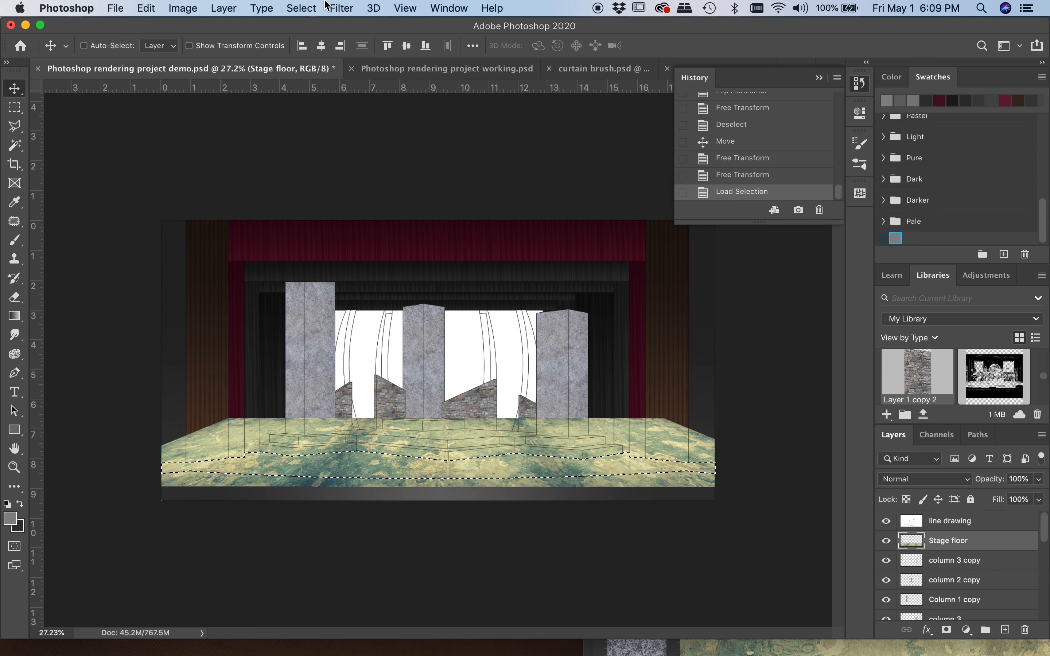
Invert the selection, delete the Stage floor texture outside the floor area, and clear the selection
click(301, 8)
click(318, 65)
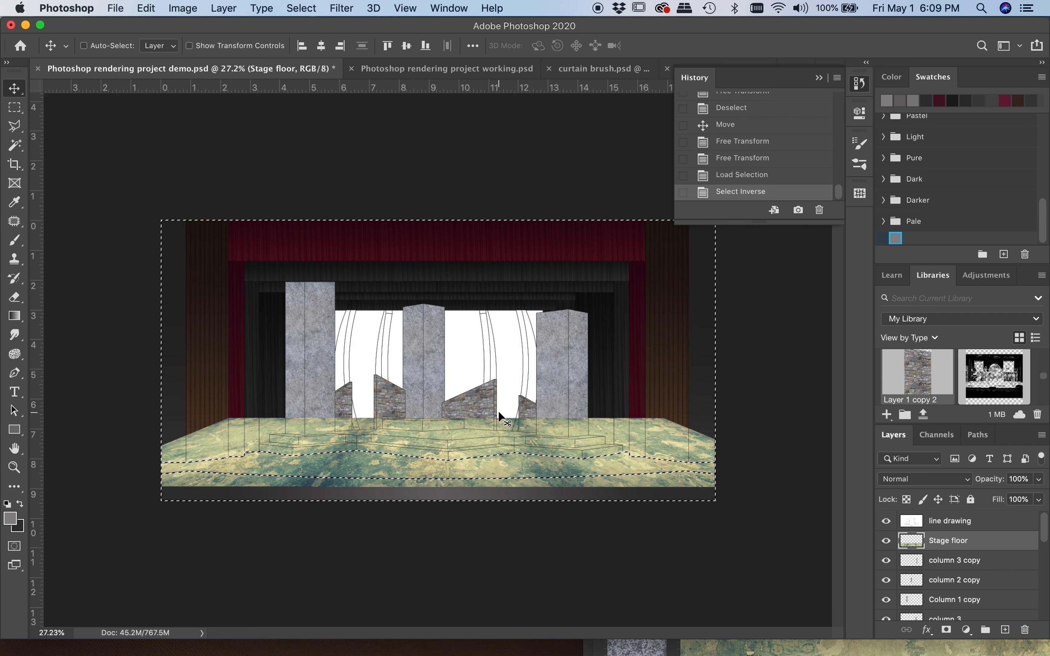
key(Delete)
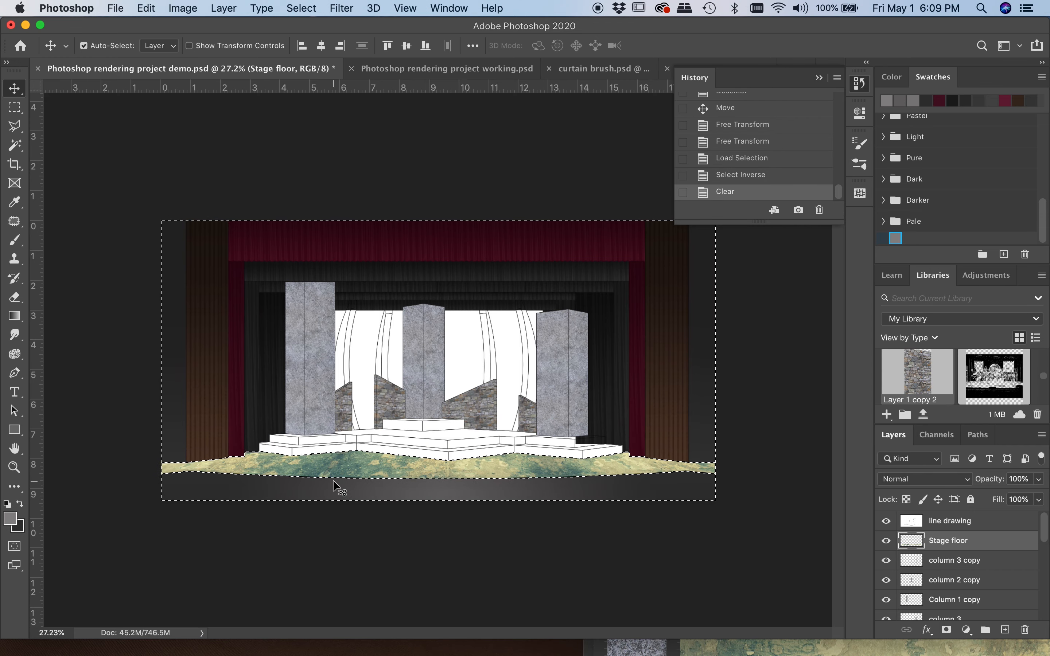
key(super+d)
scroll(363, 472, up, 3)
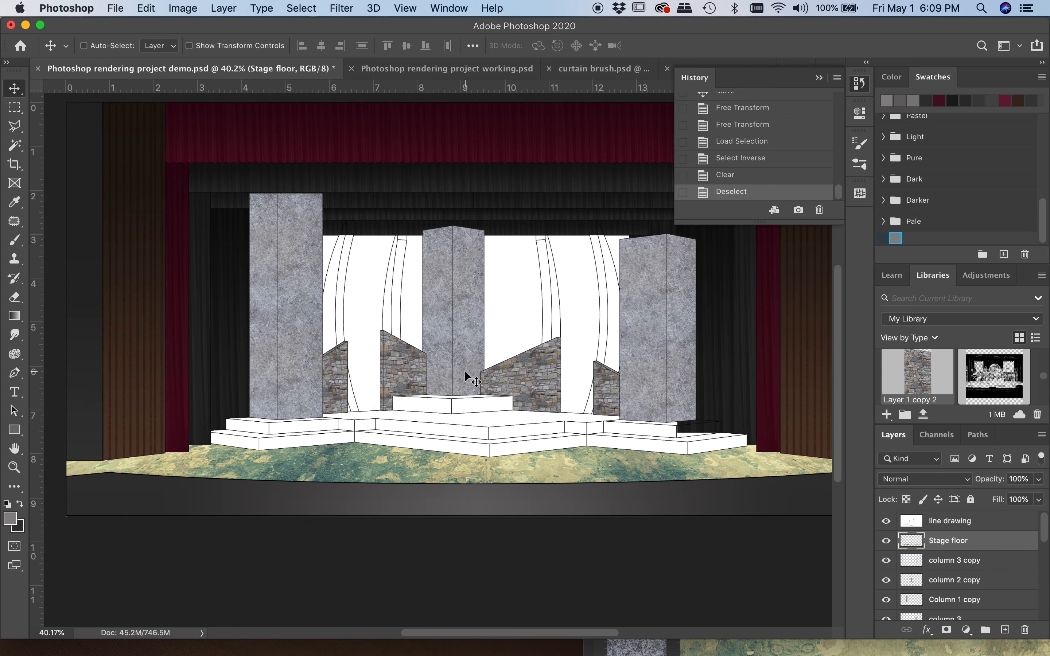
scroll(340, 460, down, 3)
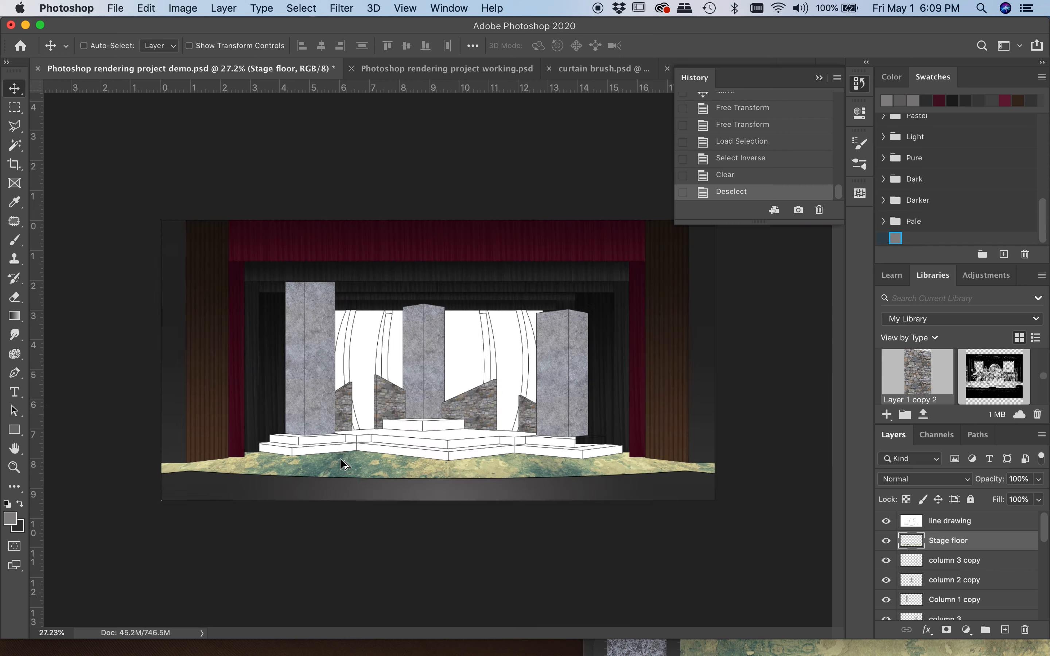
Start a Hue/Saturation adjustment on the Stage floor layer and set the master hue to -2
scroll(343, 463, up, 2)
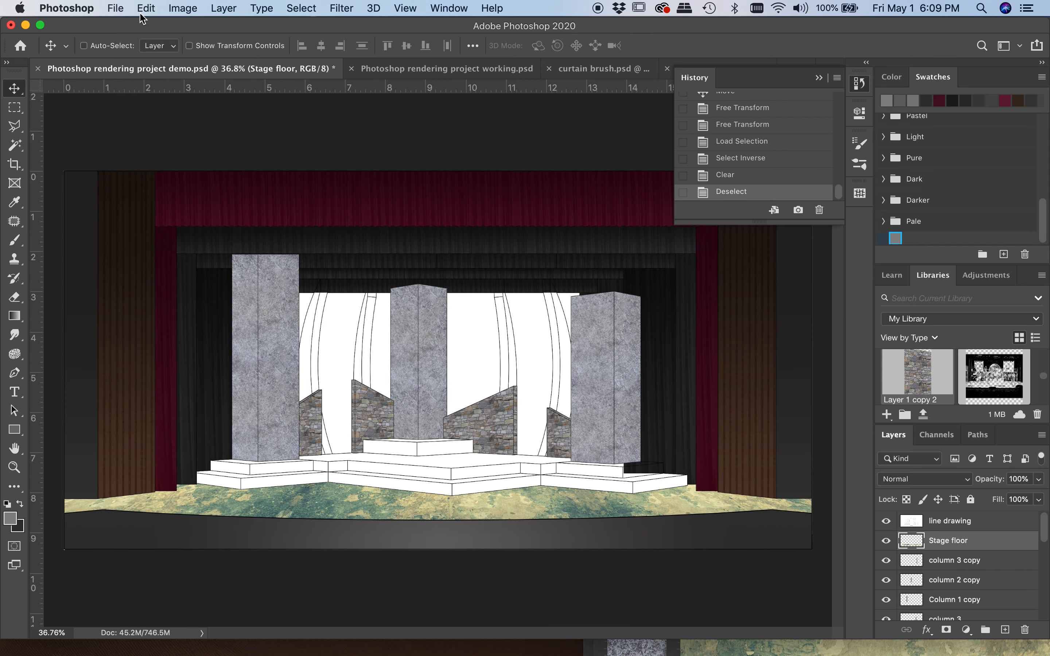
click(183, 8)
mouse_move(251, 46)
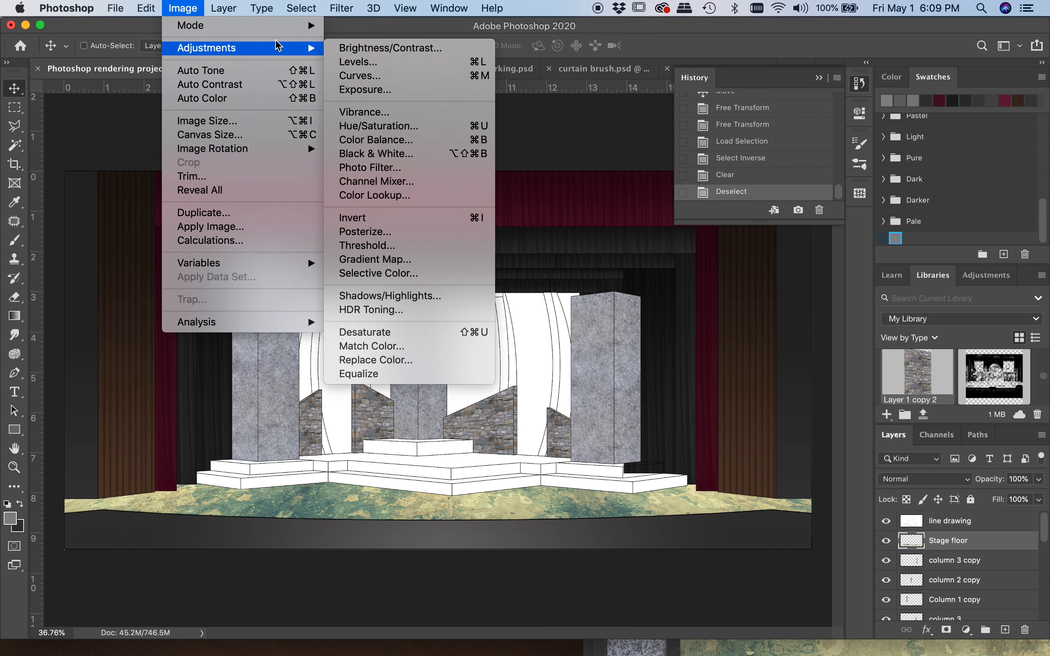
click(364, 128)
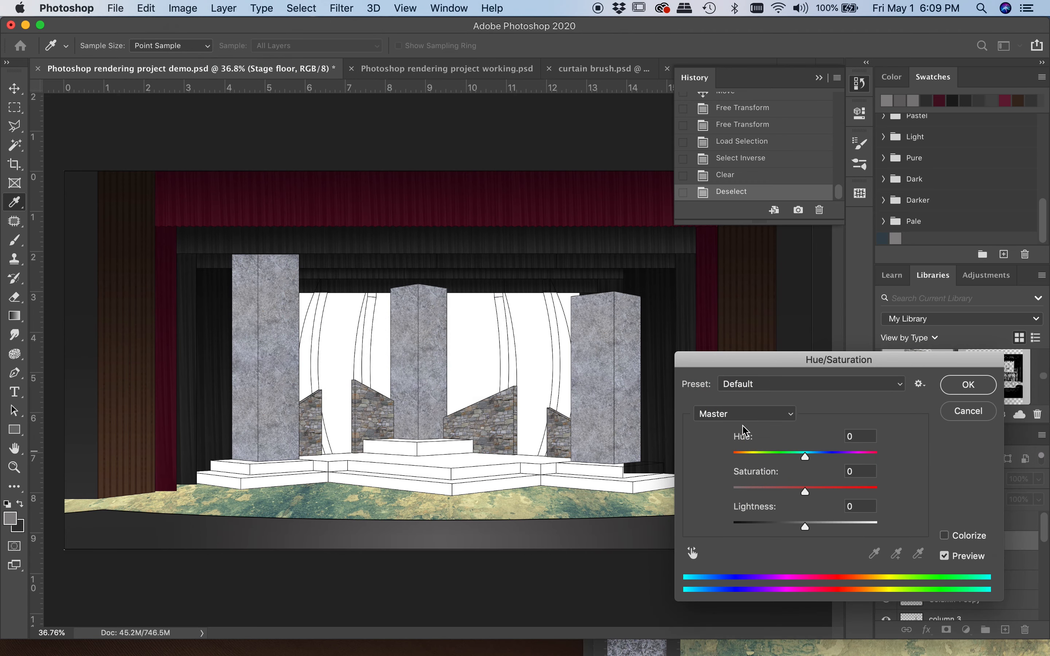
drag(770, 360, 804, 229)
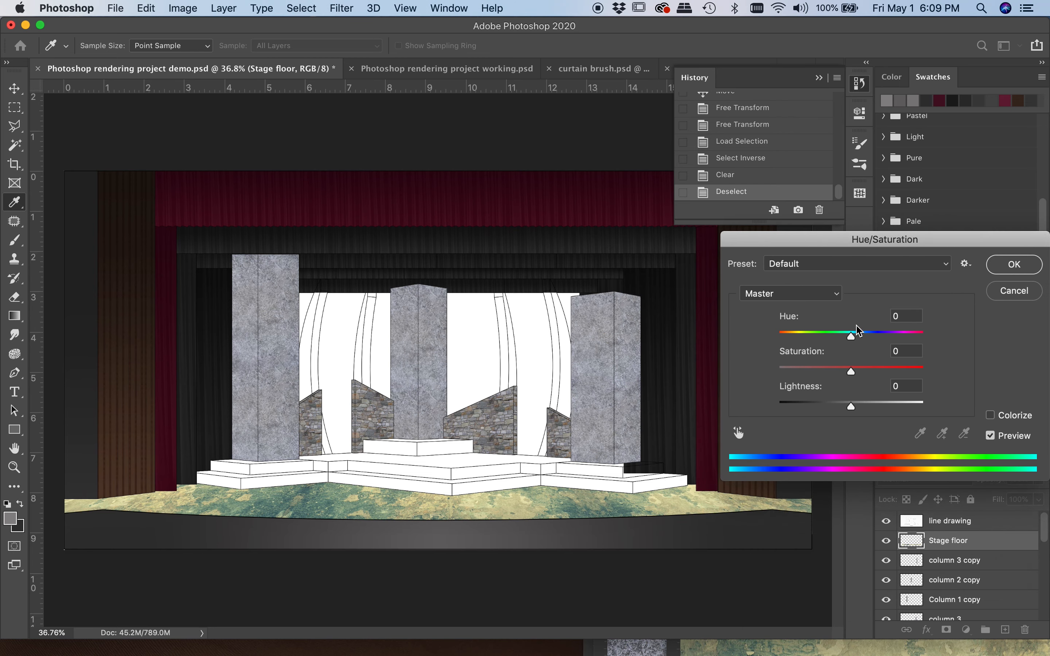
mouse_move(851, 337)
mouse_down()
mouse_move(797, 341)
mouse_move(854, 344)
mouse_up()
mouse_move(865, 345)
mouse_down()
mouse_move(897, 346)
mouse_move(839, 346)
mouse_move(852, 351)
mouse_up()
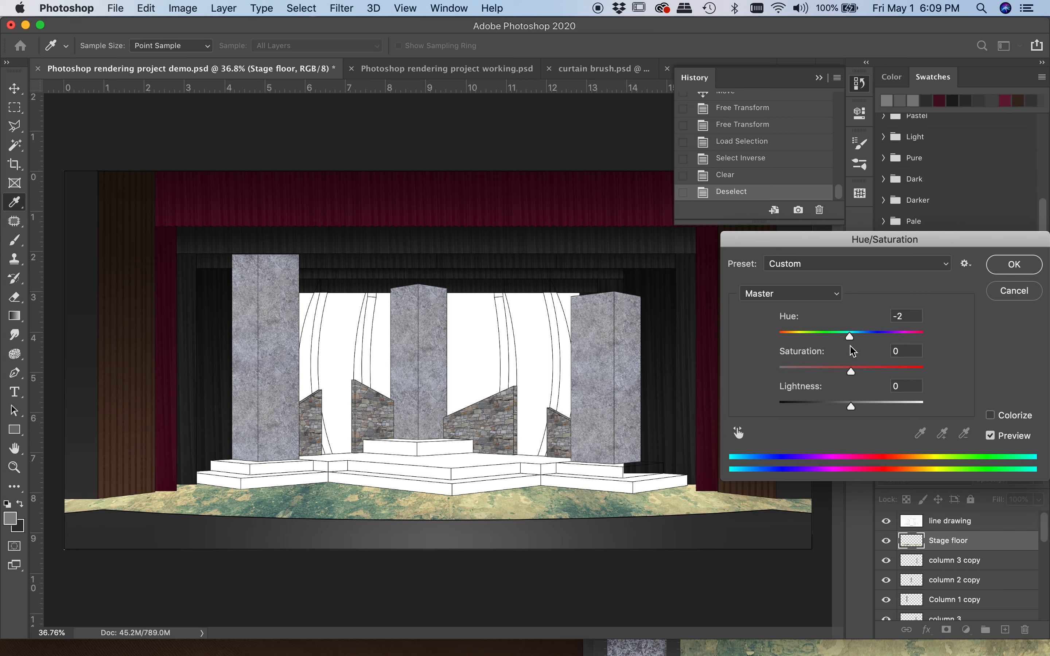
Adjust the Cyans range of the floor texture and shift its yellow tones towards green in Hue/Saturation
click(820, 295)
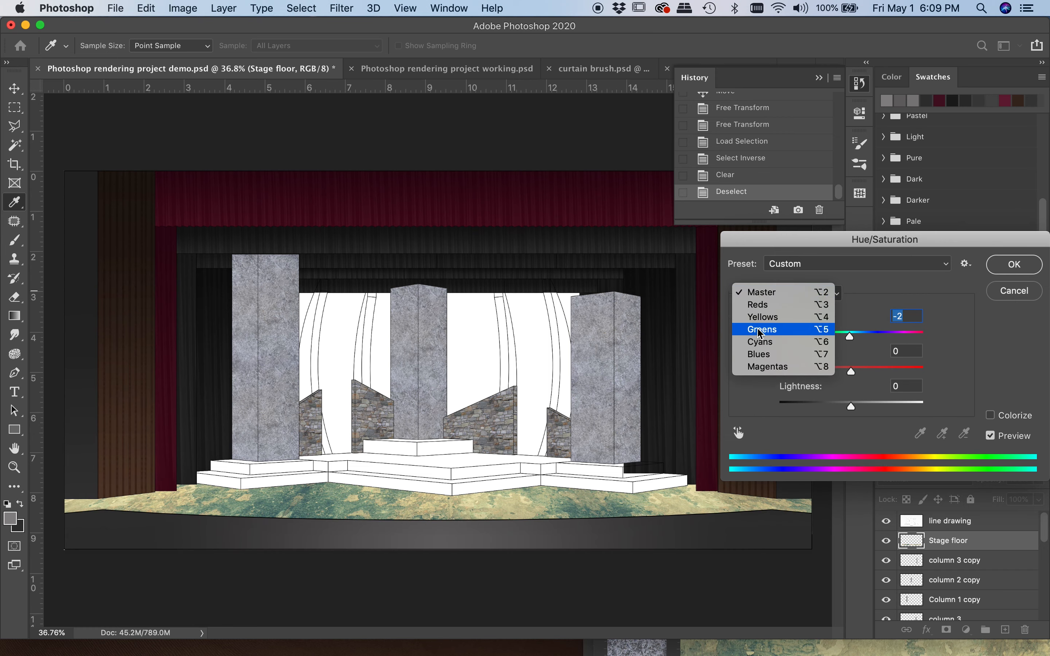
click(757, 348)
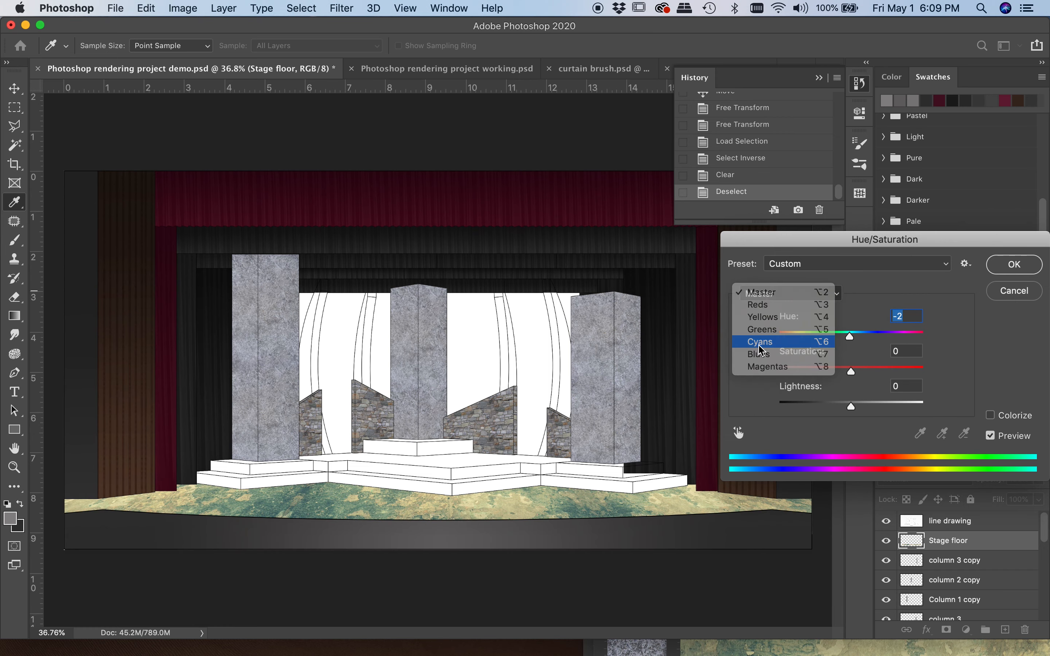
drag(851, 339, 851, 374)
mouse_move(851, 407)
mouse_down()
mouse_move(825, 409)
mouse_move(851, 408)
mouse_up()
click(802, 294)
click(794, 307)
drag(851, 338, 891, 344)
Reduce the floor texture's lightness and saturation, and apply the Hue/Saturation adjustment
click(790, 293)
click(772, 254)
drag(851, 407, 832, 408)
drag(851, 372, 805, 372)
click(1014, 264)
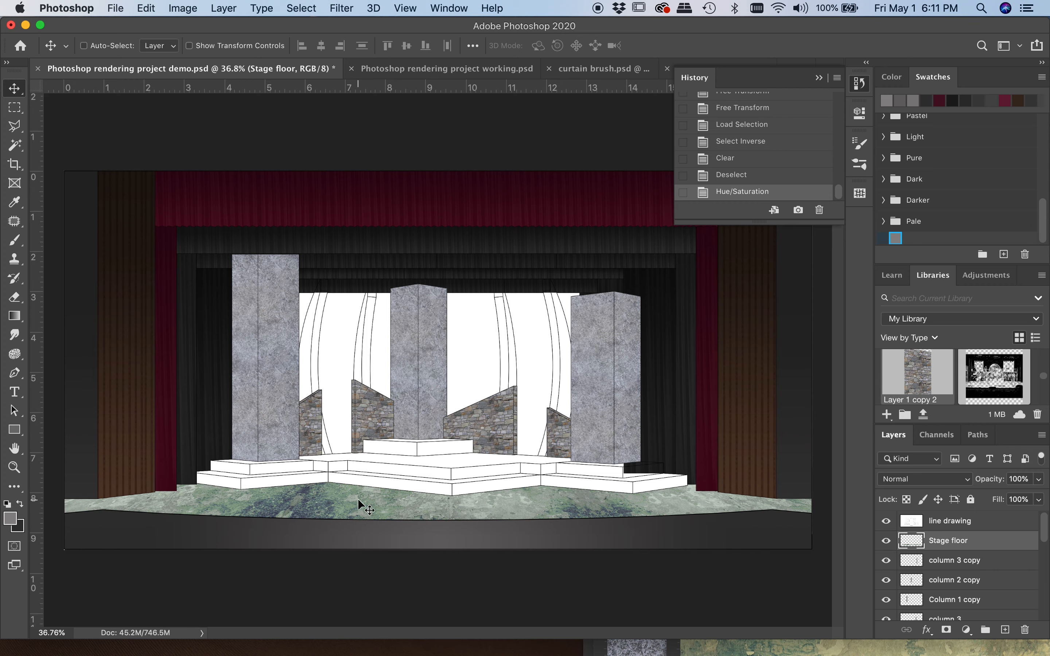
Undo the colour adjustment and the clearing of the Stage floor texture, and deselect
click(727, 175)
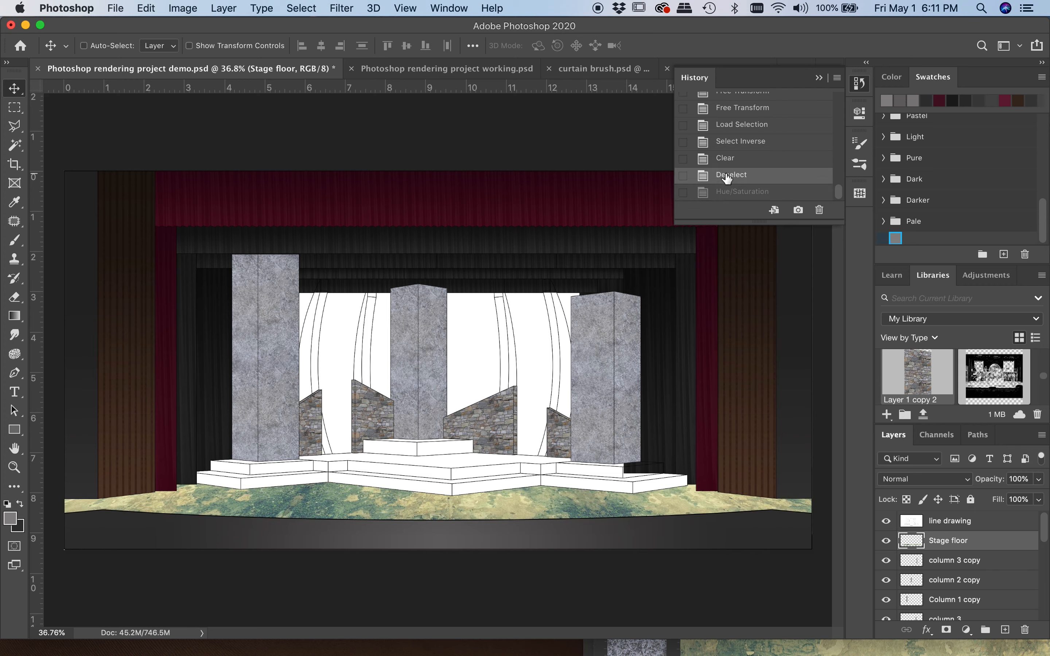
click(729, 158)
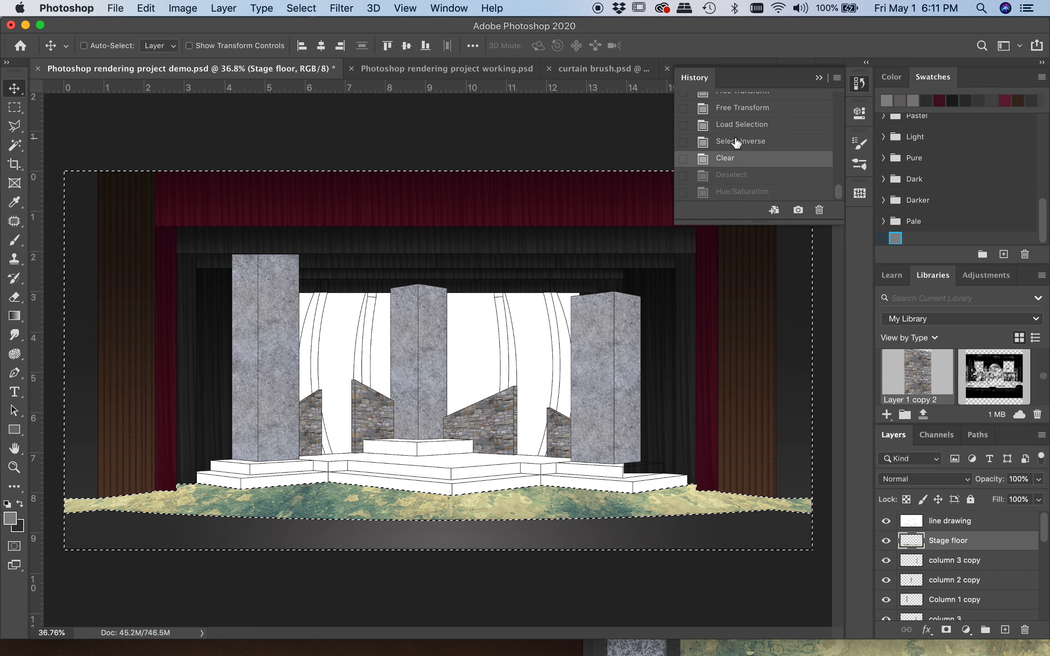
click(738, 141)
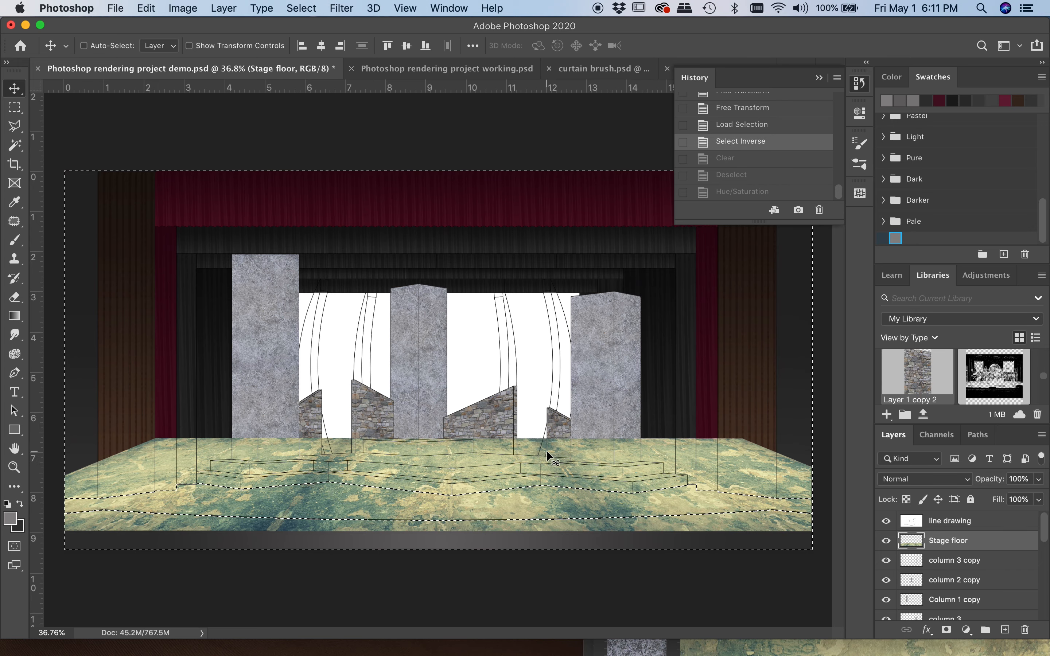
key(super+d)
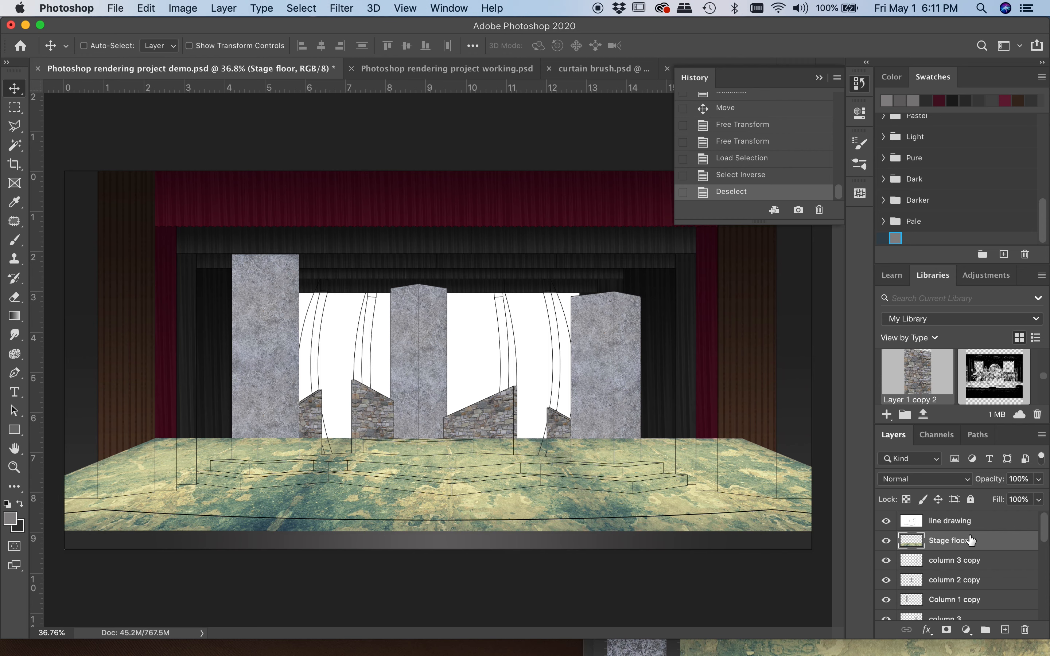
Duplicate the Stage floor layer, hide the copy, move it directly above the legs and borders group, and reselect the original layer
key(super+j)
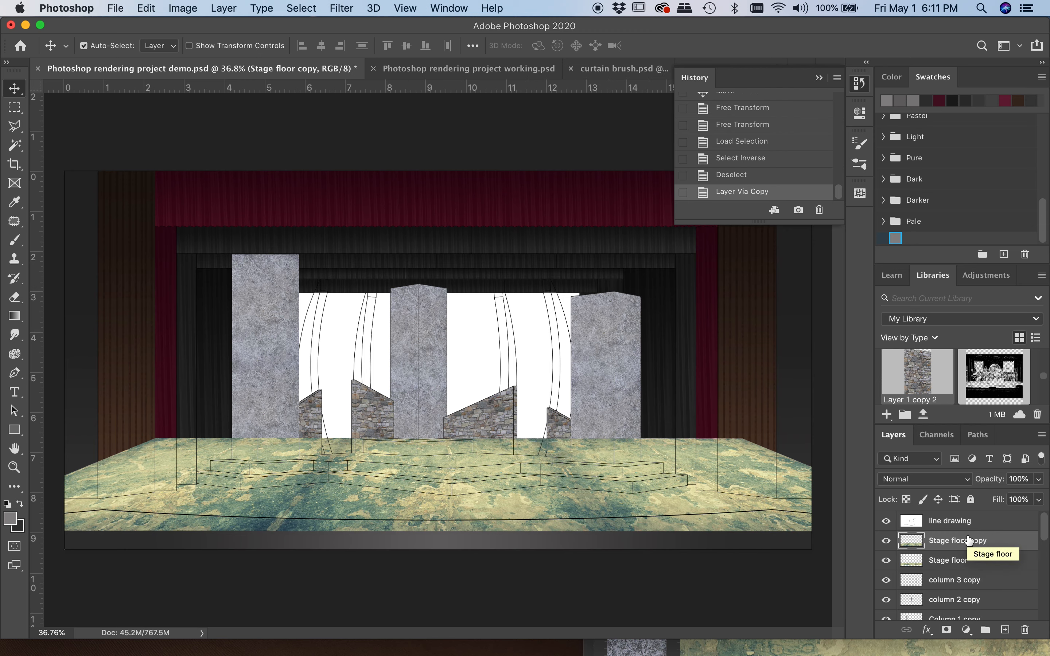
click(886, 542)
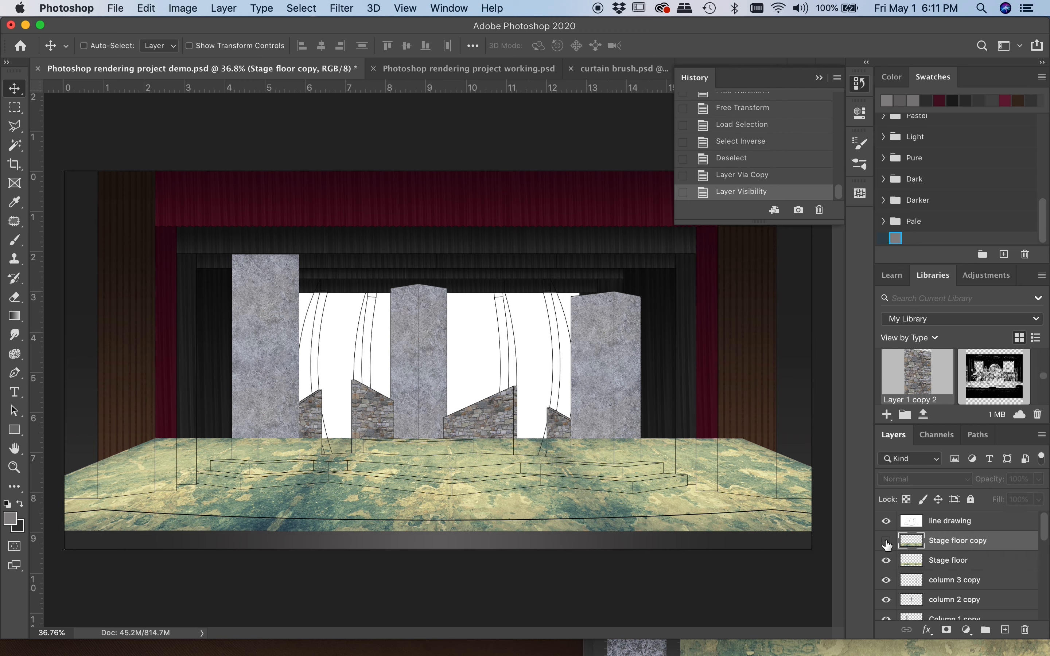
drag(1005, 542, 976, 583)
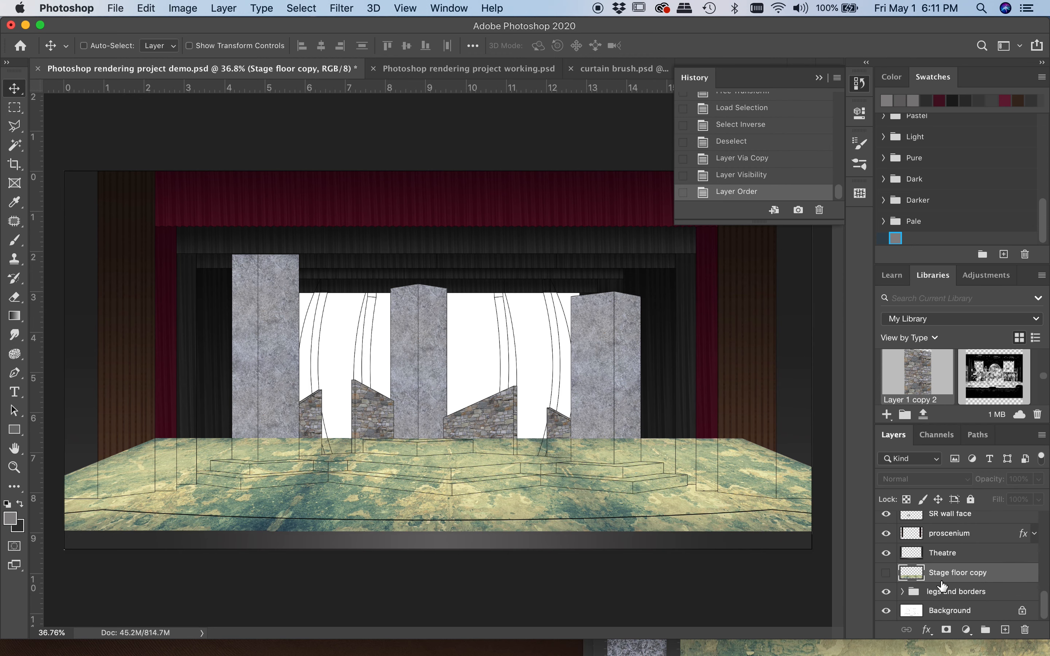
scroll(942, 585, up, 5)
scroll(945, 533, up, 2)
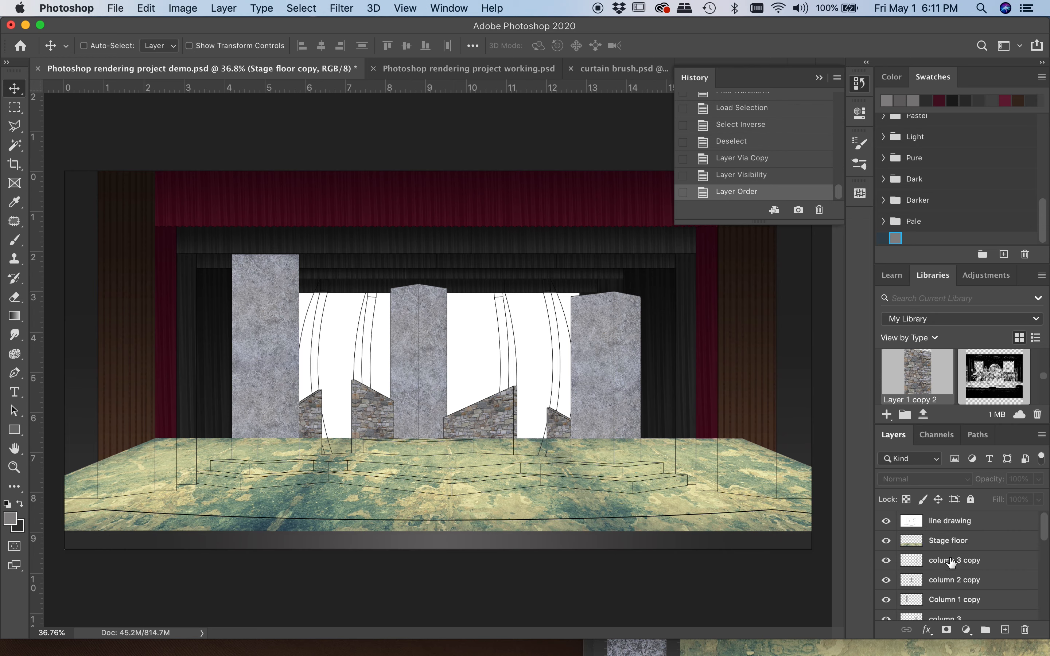
click(959, 540)
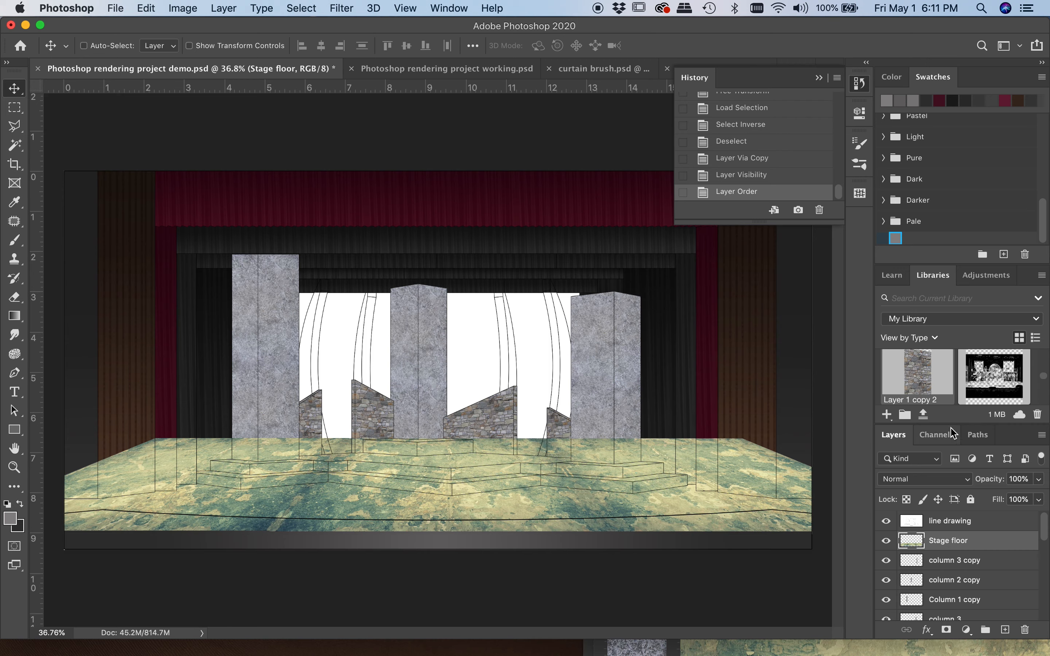
click(935, 435)
super+click(904, 523)
click(886, 433)
key(shift+super+i)
key(super+z)
key(super+d)
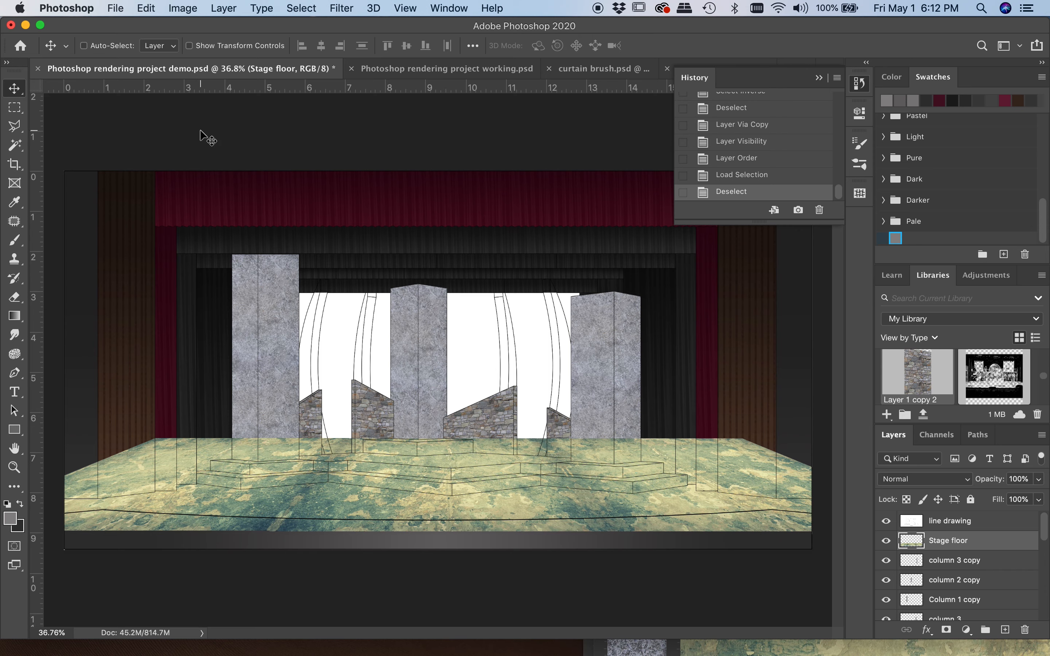
Move the Stage floor texture down until its front edge meets the bottom of the rendering
drag(417, 500, 414, 526)
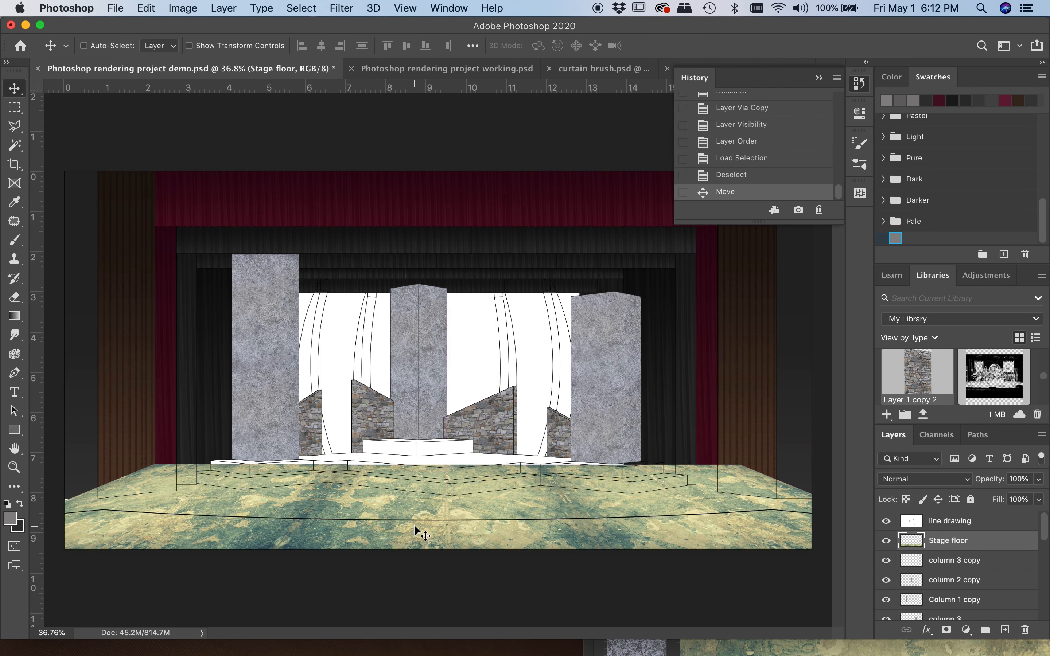
Distort the Stage floor texture so its front edge is wider than its back edge, and apply the transformation
scroll(403, 522, down, 3)
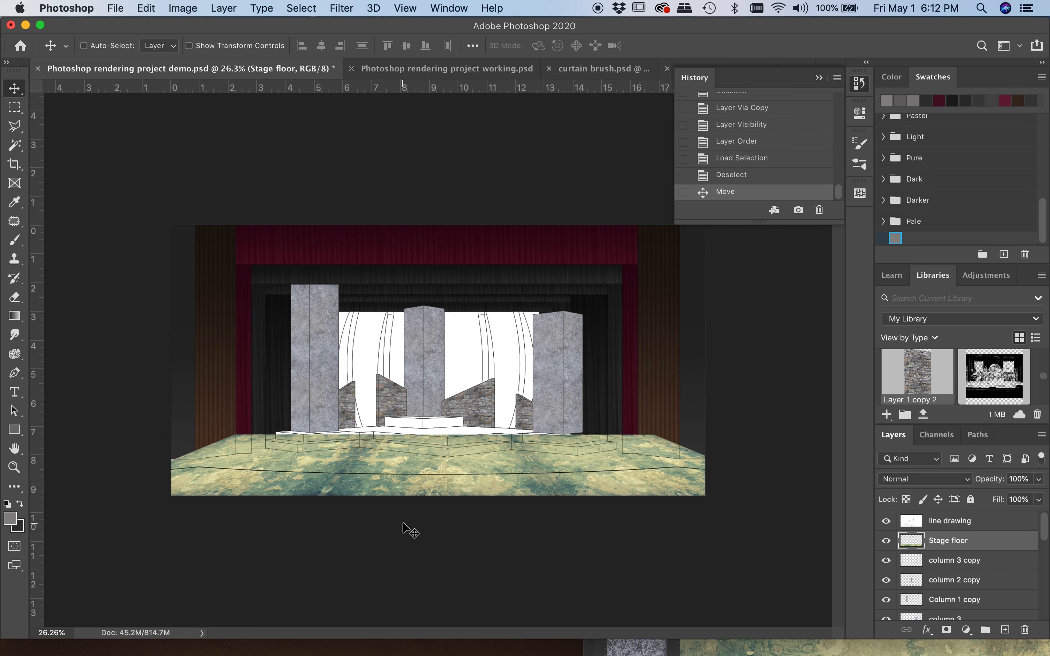
drag(323, 459, 319, 461)
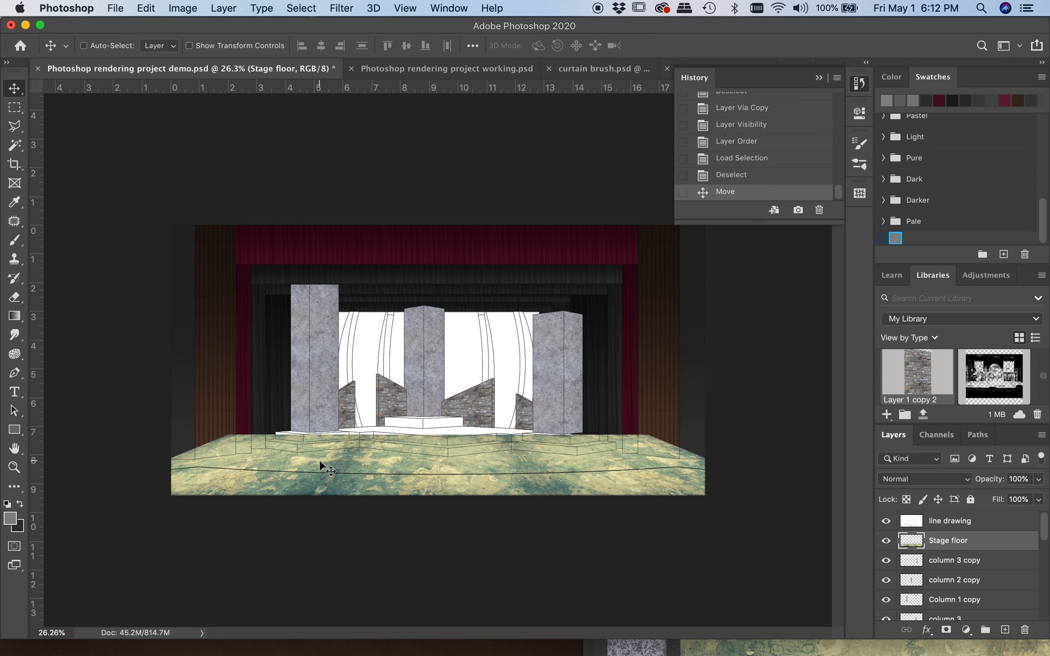
click(146, 8)
click(201, 334)
drag(810, 434, 768, 439)
drag(811, 500, 803, 501)
drag(226, 469, 223, 468)
drag(106, 433, 75, 434)
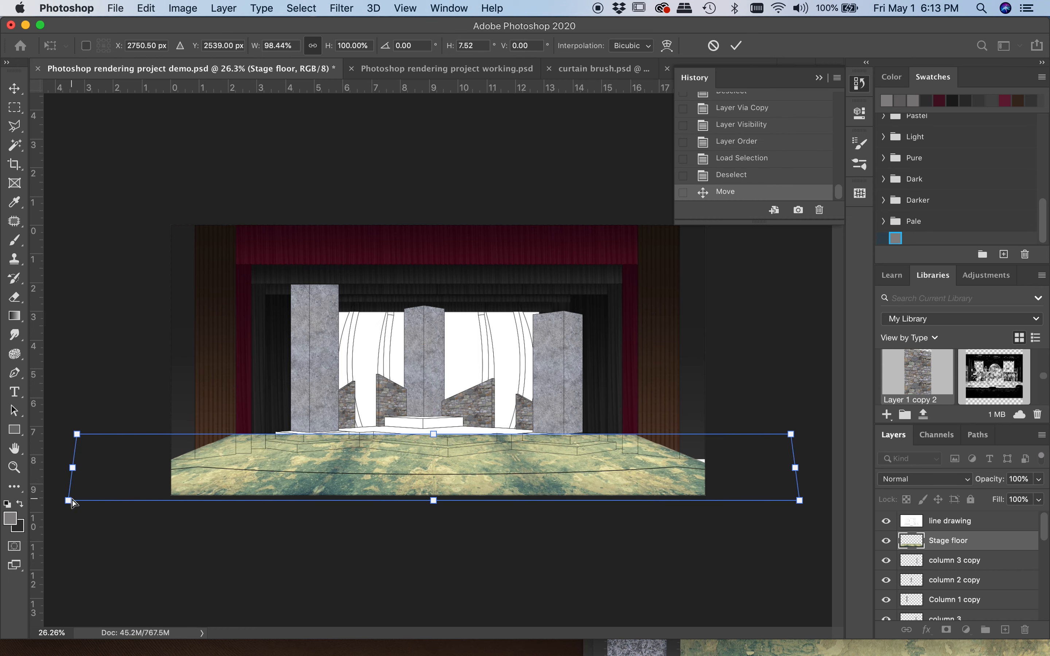
drag(72, 501, 46, 501)
key(Return)
Load the saved stage floor channel selection, invert it, clear the Stage floor texture outside the floor area, and deselect
click(936, 439)
super+click(906, 524)
click(303, 8)
click(312, 69)
click(895, 438)
key(Delete)
key(super+d)
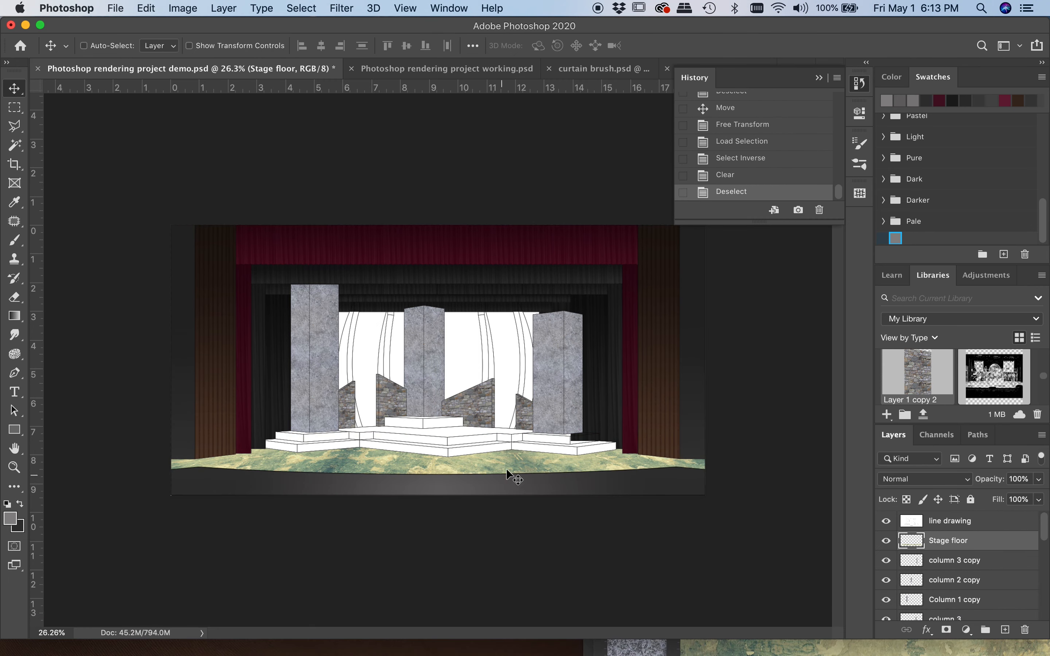
Open Match Color for the Stage floor layer and set the source to the Background layer of stone wall.jpg
click(180, 8)
mouse_move(189, 52)
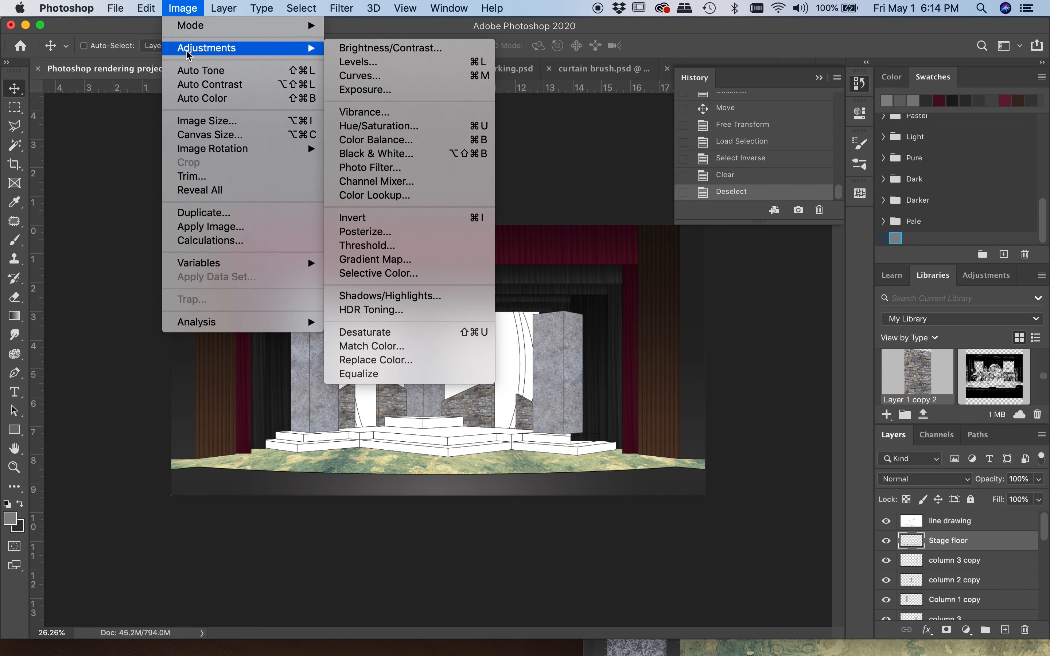
click(369, 347)
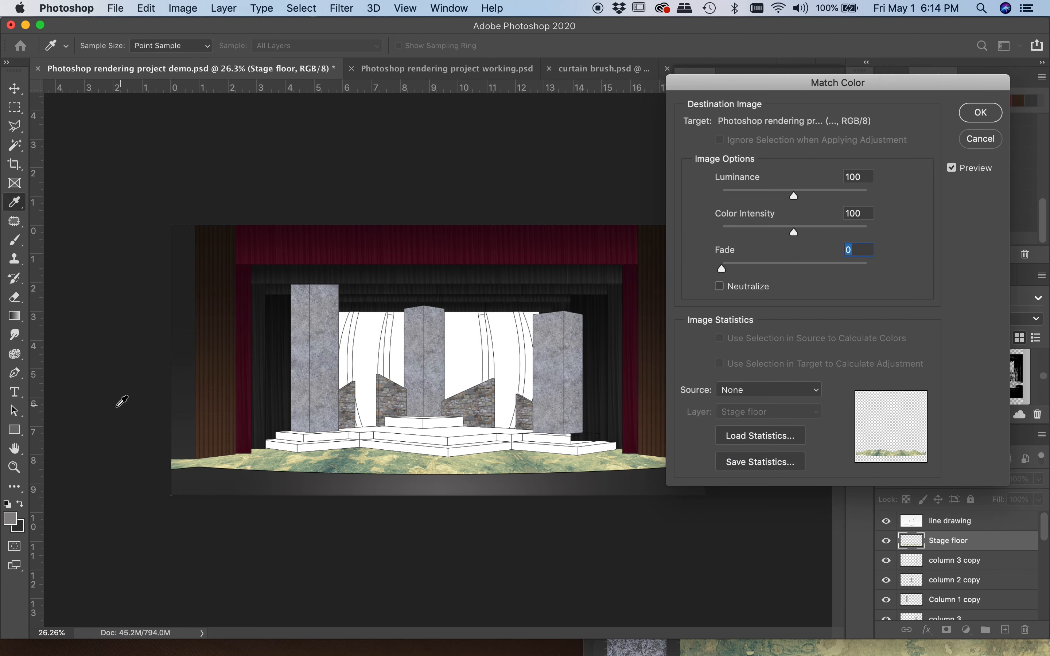
click(780, 392)
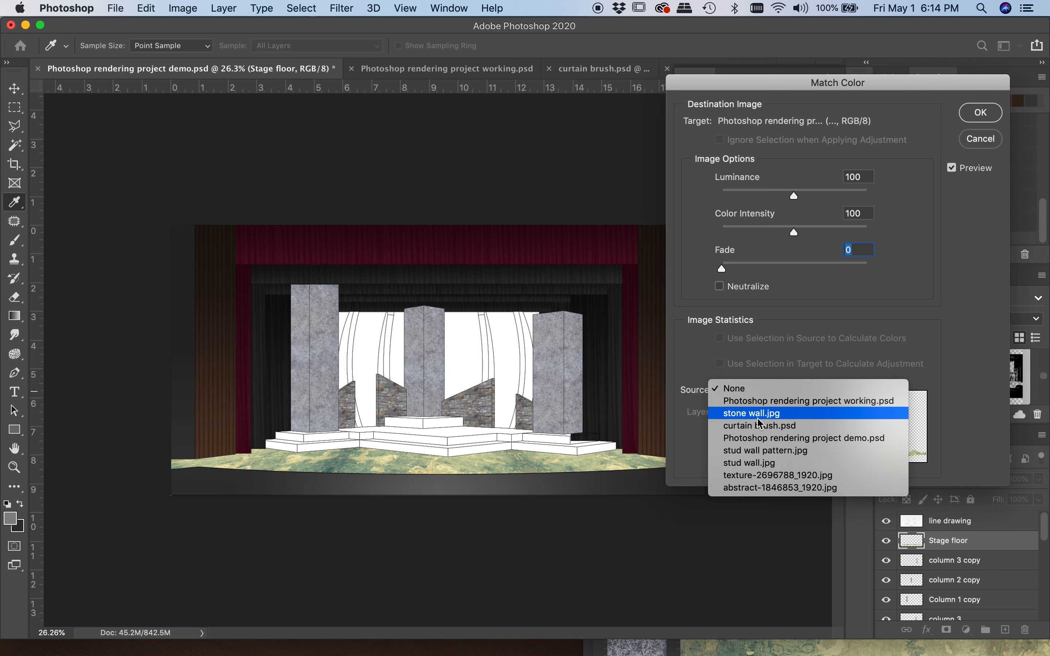
click(740, 415)
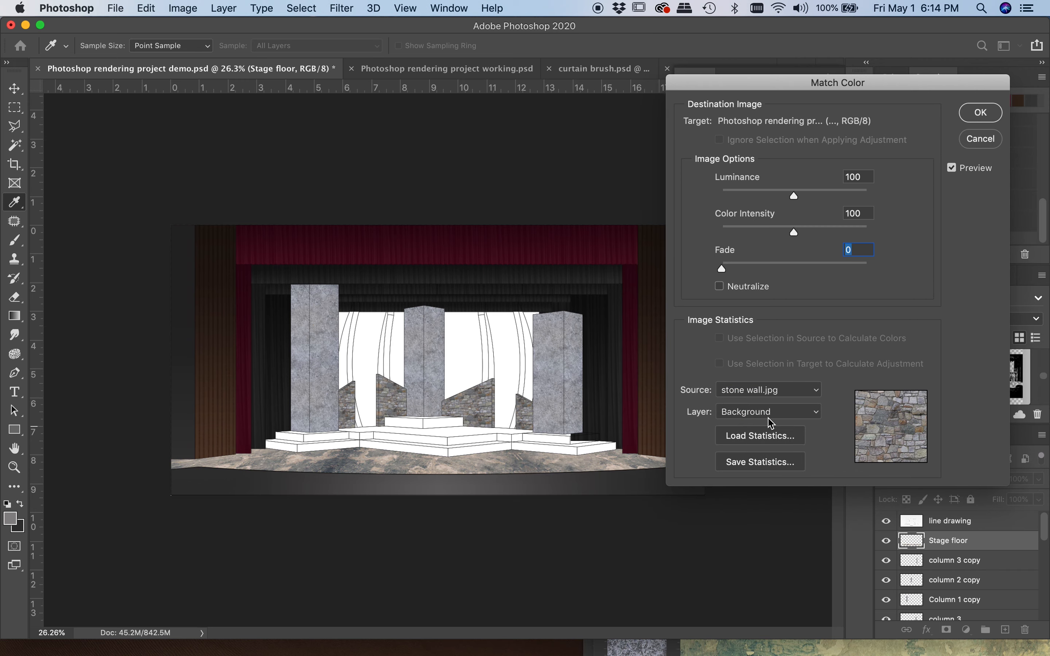
click(784, 416)
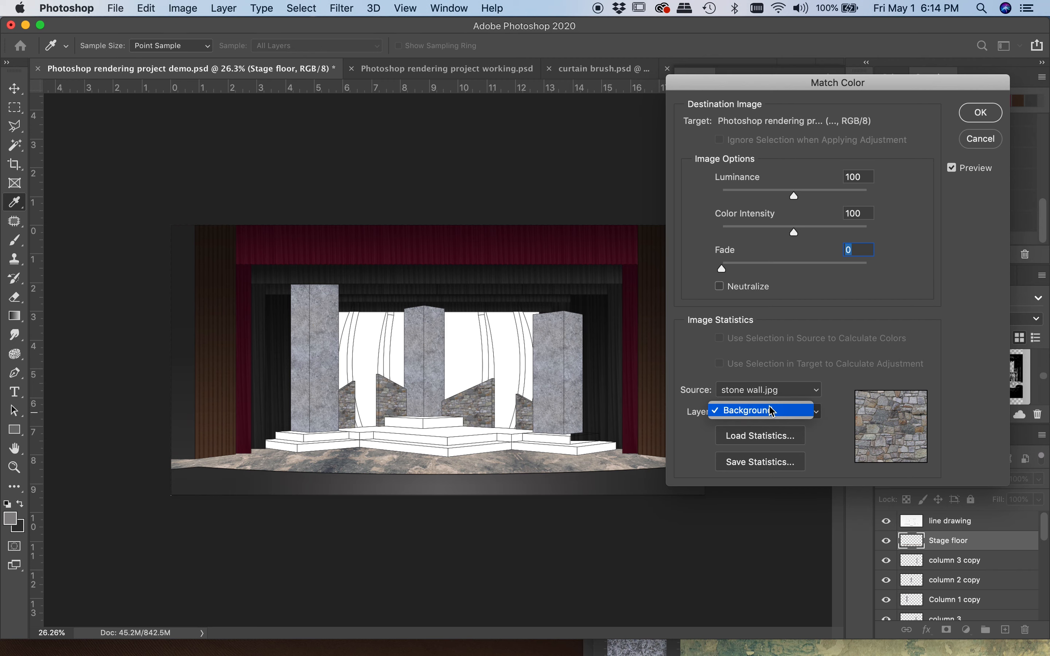
click(774, 412)
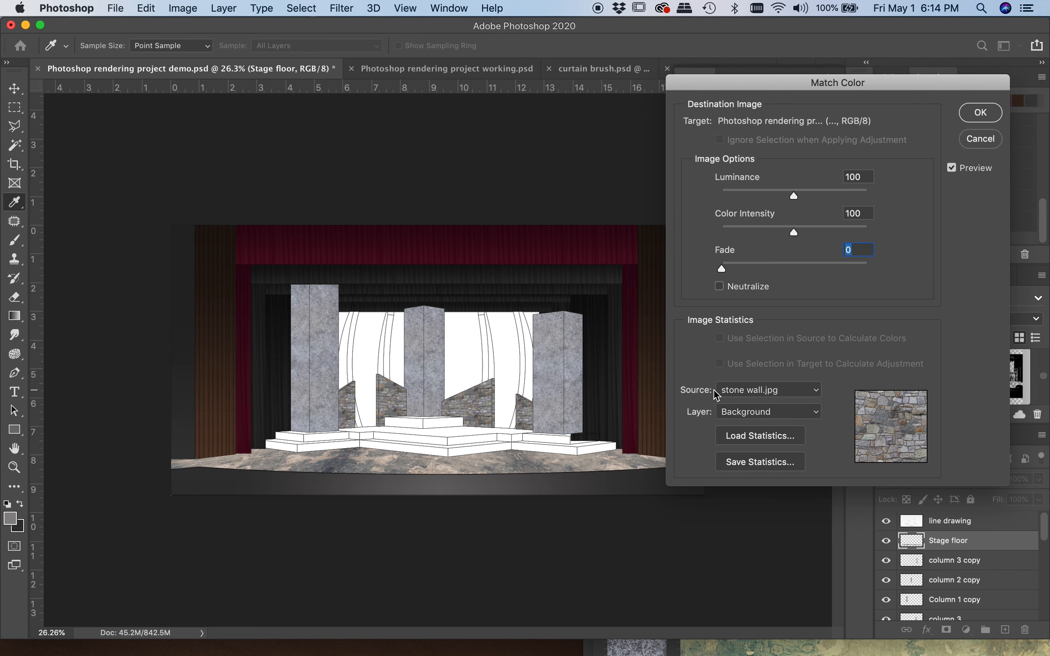
click(812, 390)
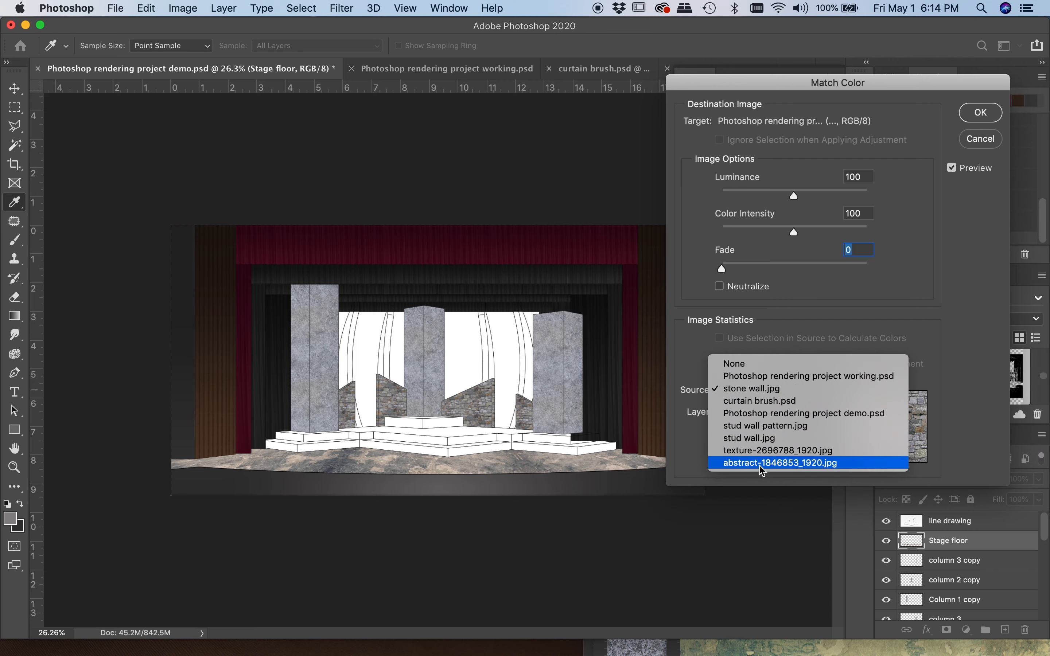
click(740, 389)
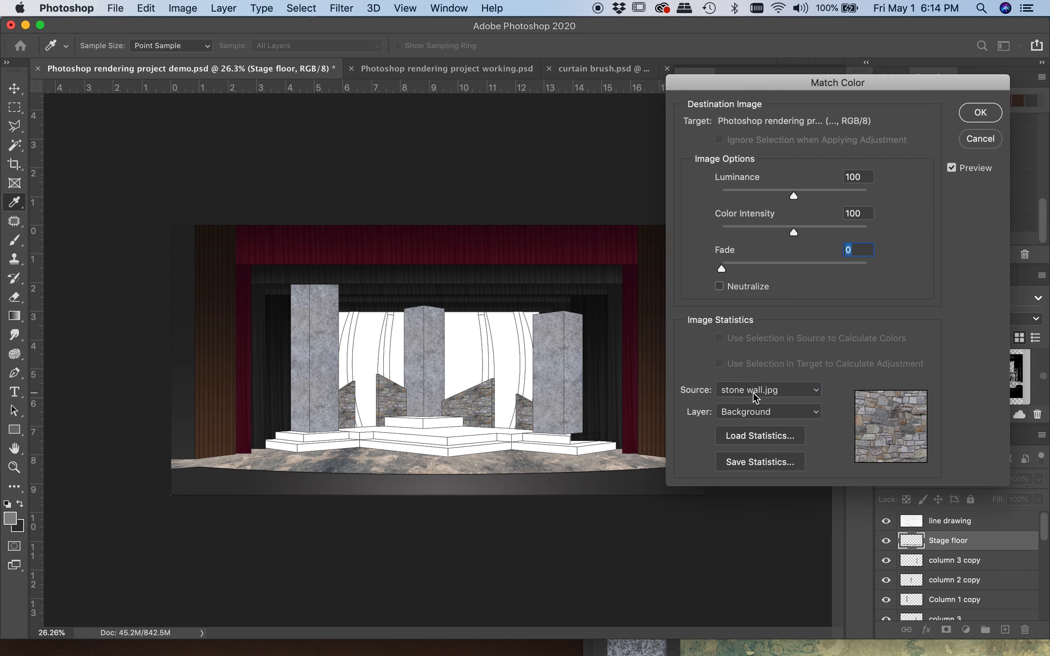
click(762, 391)
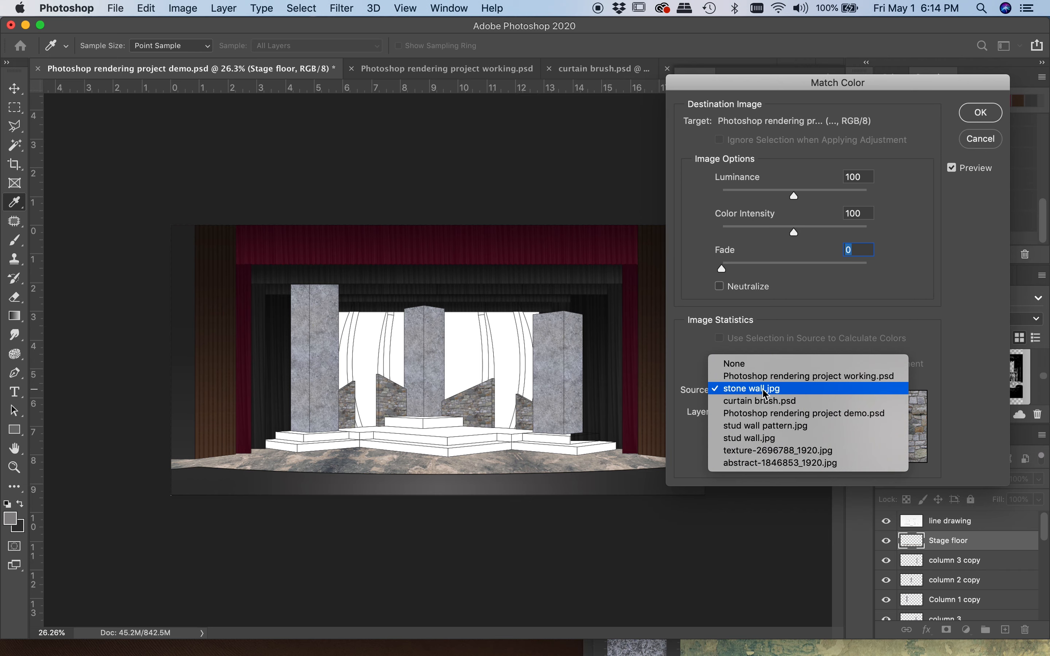
click(734, 389)
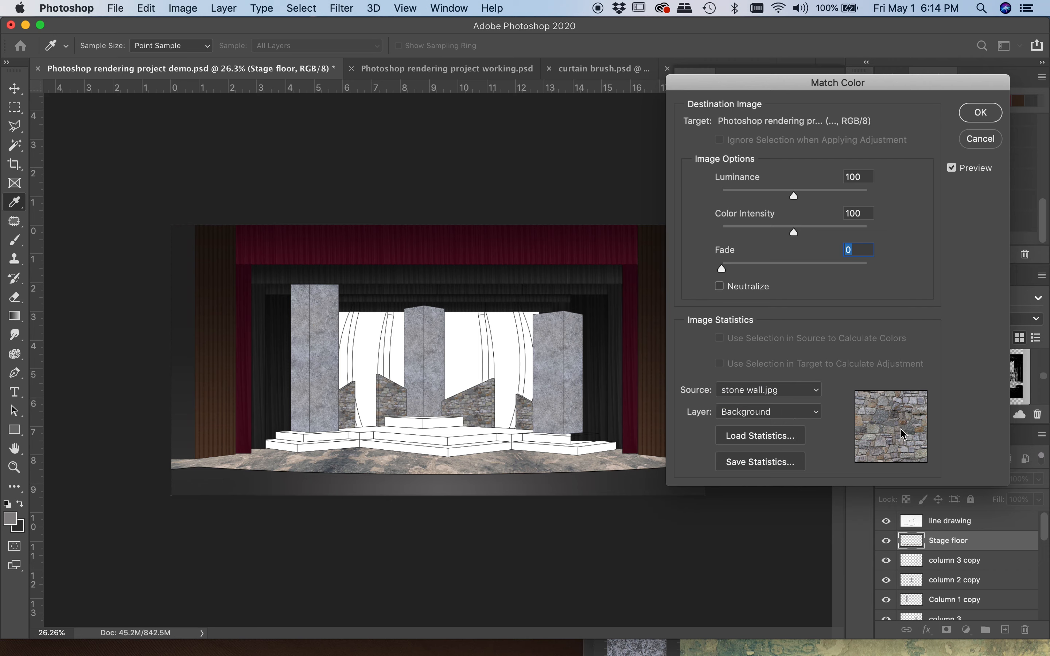
Switch the colour match source to Photoshop rendering project demo.psd and choose its SL wall face layer
click(775, 391)
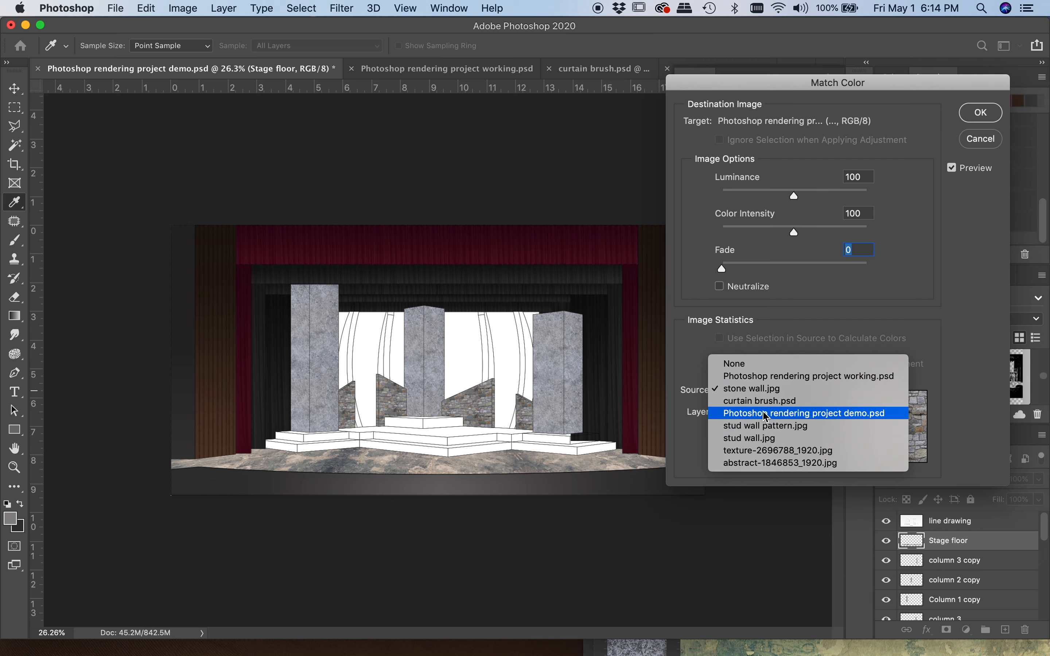
click(752, 418)
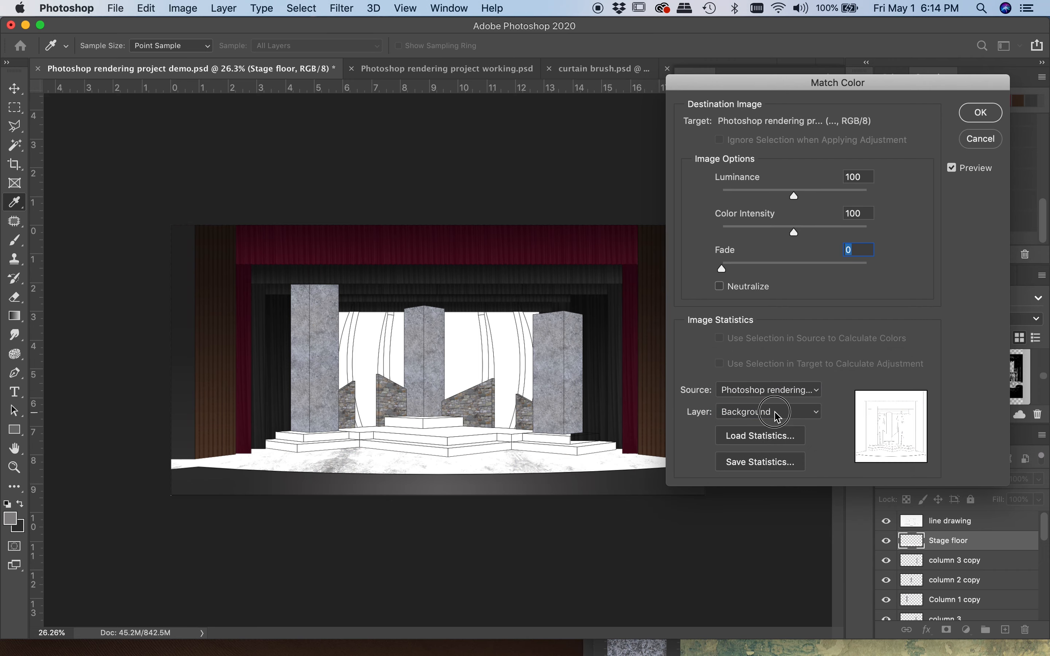
click(770, 417)
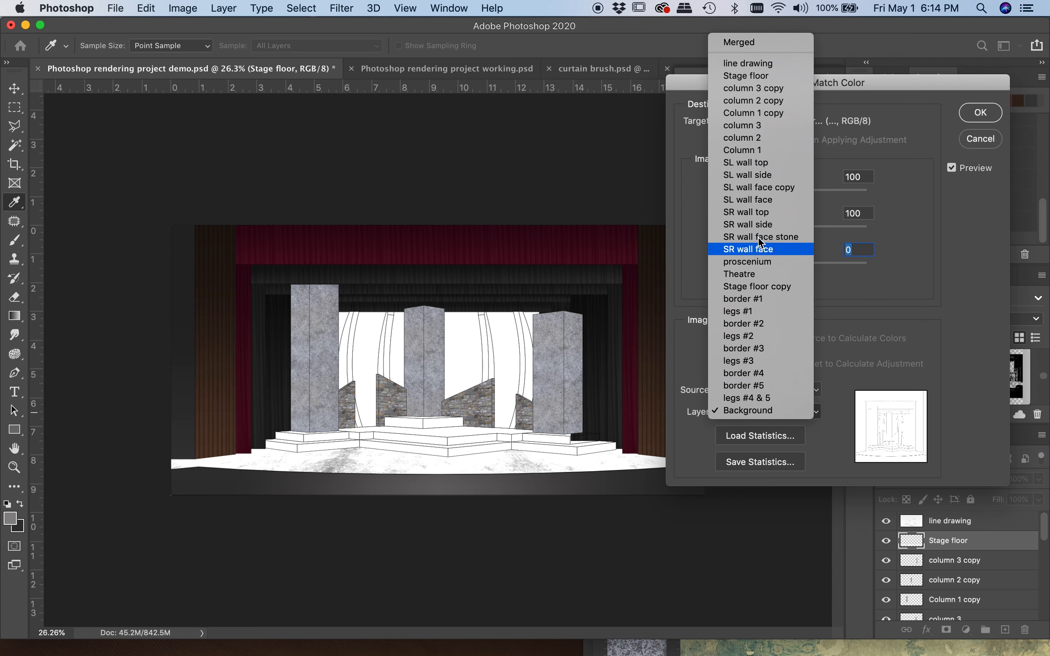
click(750, 201)
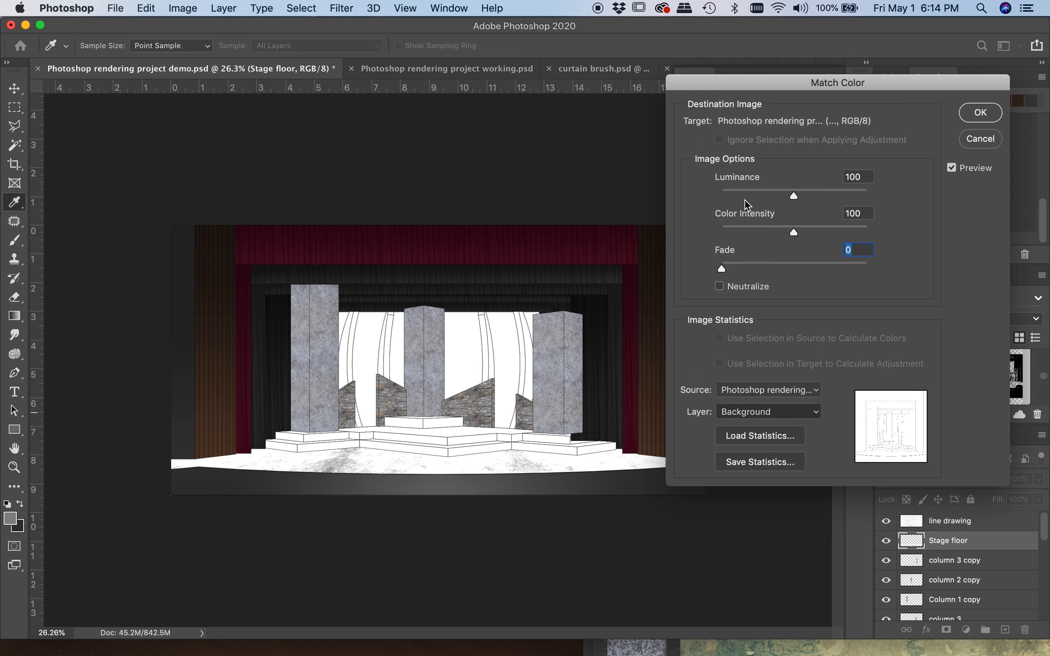